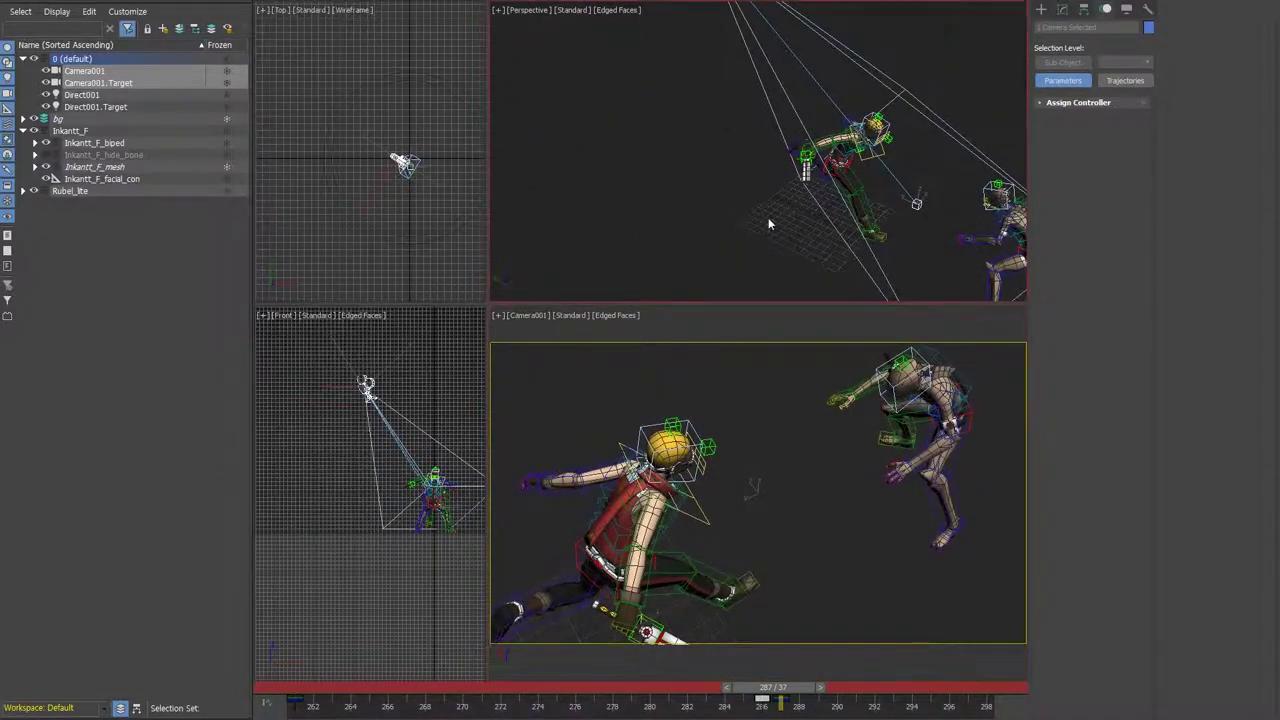
- Render the Camera001 view and orbit Camera001 into an over-the-shoulder shot of both fighters
key("shift+q")
mouse_move(826, 545)
middle_mouse_down("alt")
mouse_move(735, 512)
mouse_move(726, 476)
mouse_move(768, 567)
middle_mouse_up("alt")
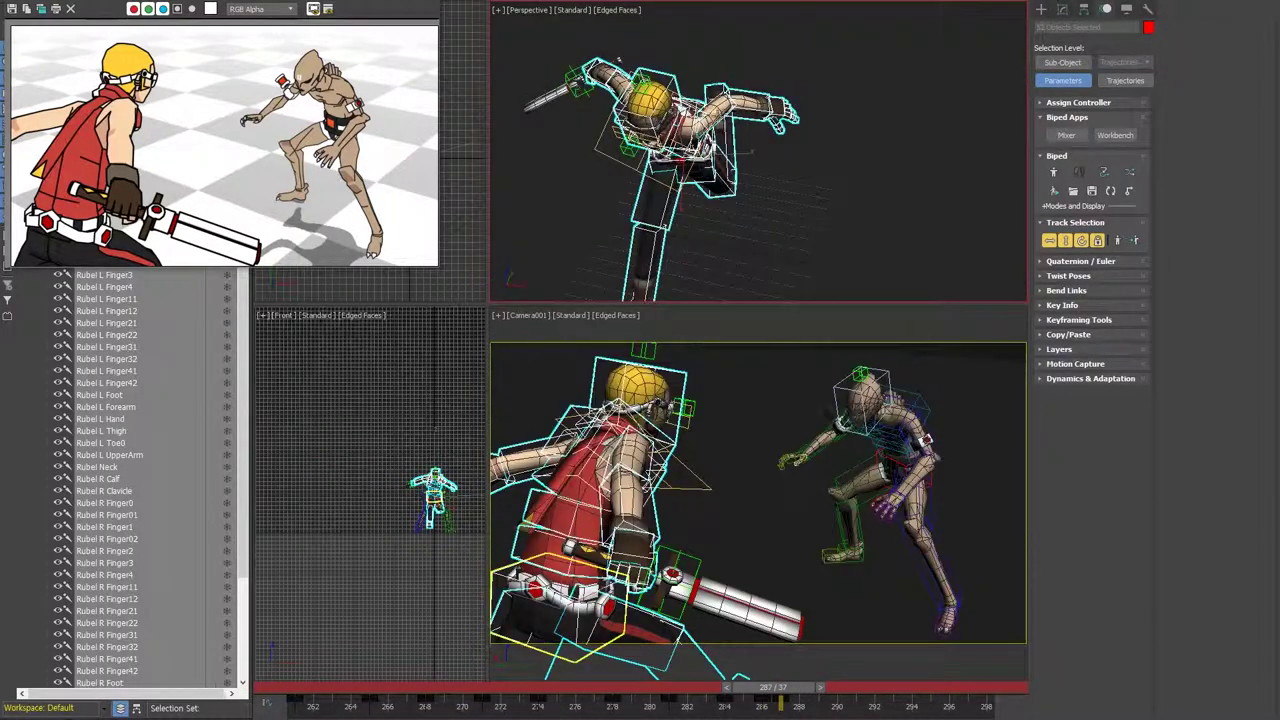
- Tilt Rubel's head forward at frame 287, framing the view around both fighters
left_click(104, 491)
key("z")
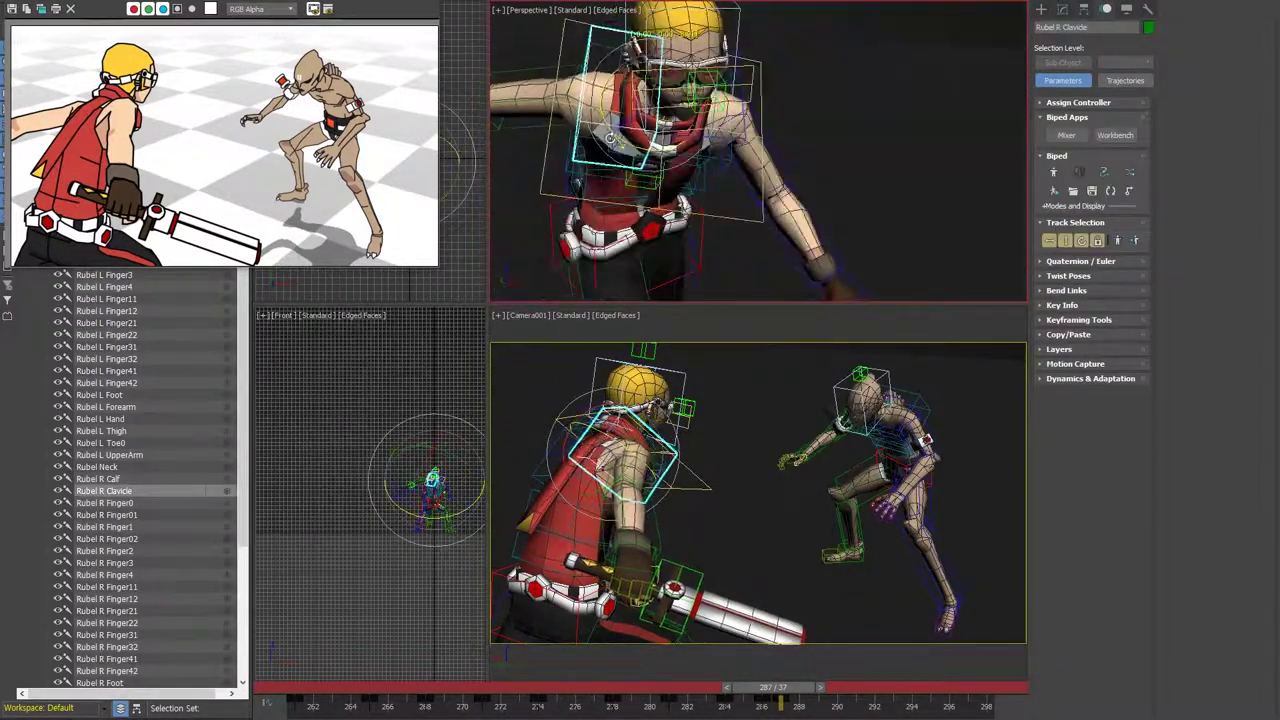
left_click(632, 390)
left_click_drag(740, 100, 767, 142)
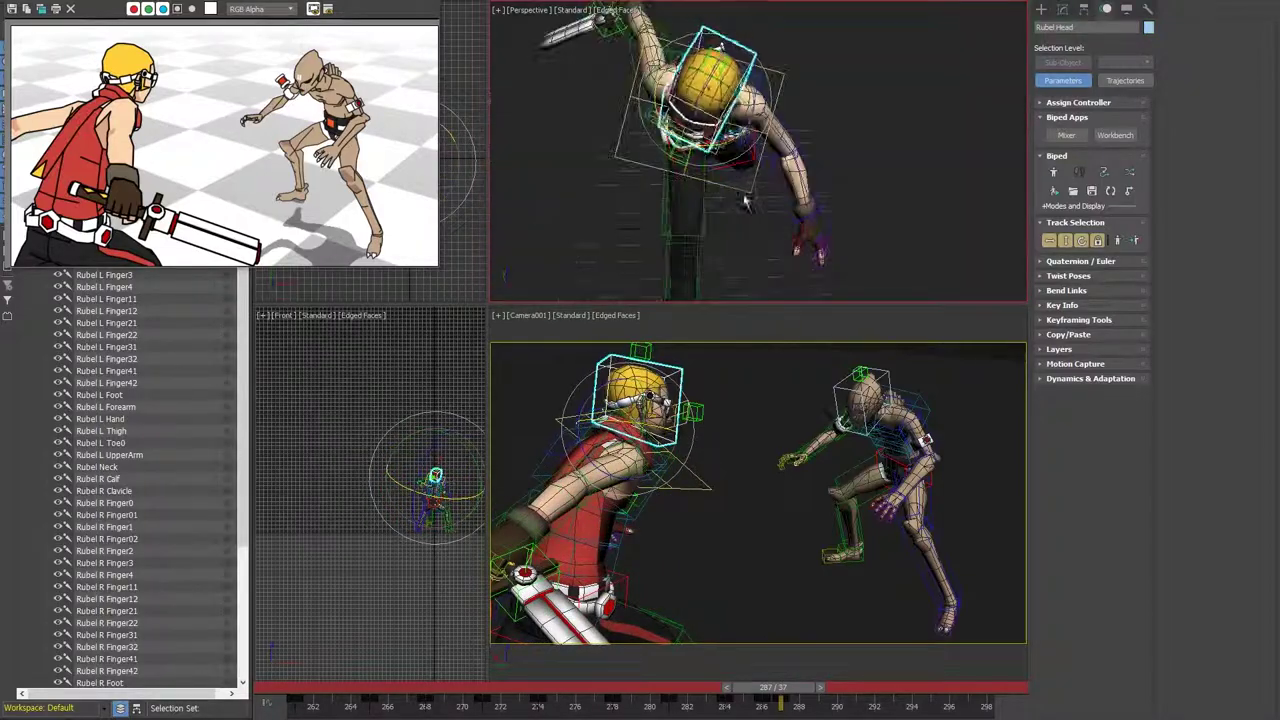
middle_click_drag(767, 142, 802, 170, "alt")
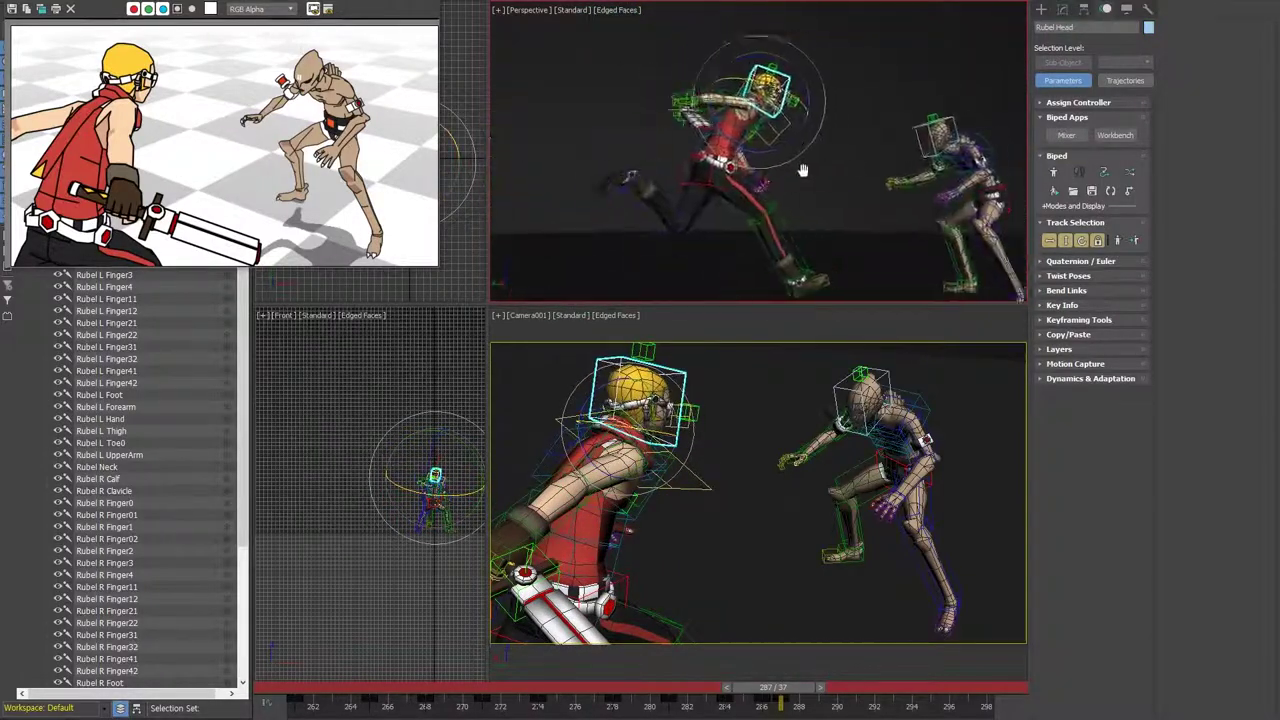
middle_click_drag(718, 230, 740, 200, "alt")
- Advance to frame 289 and select Rubel's center of mass and right lower leg
left_click(433, 497)
key("z")
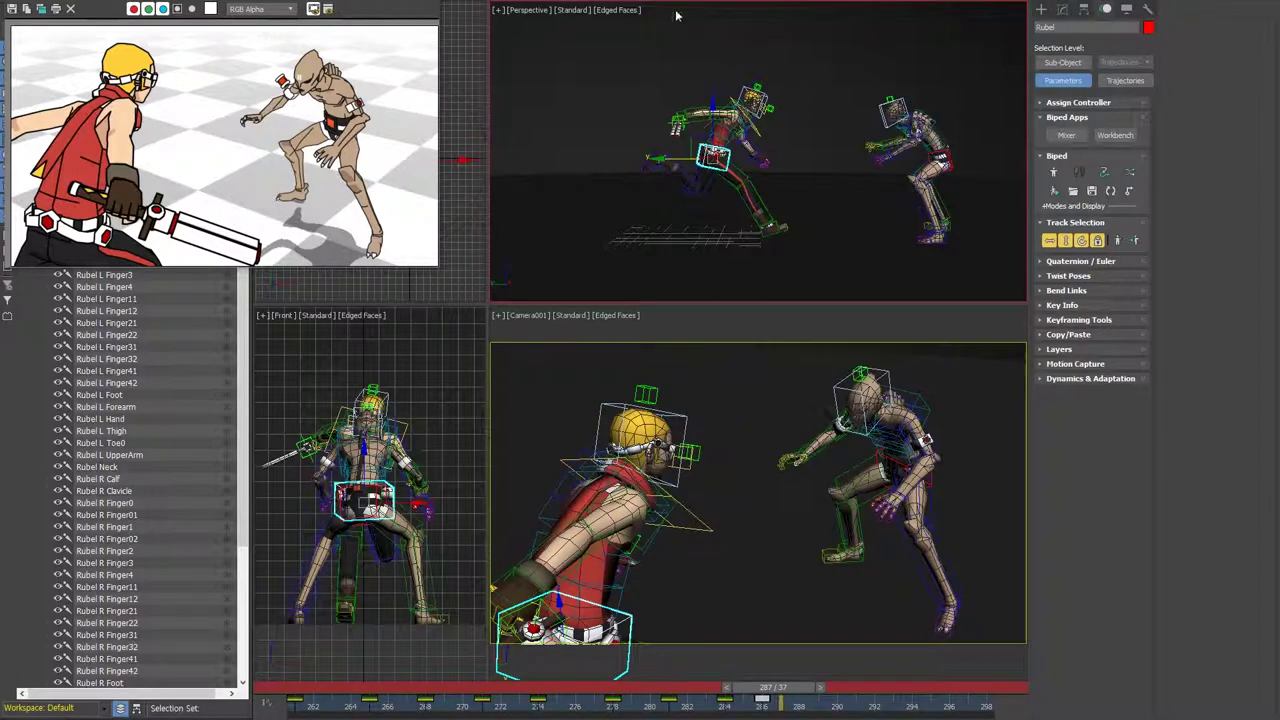
left_click_drag(773, 687, 809, 687)
middle_click_drag(700, 200, 770, 133, "alt")
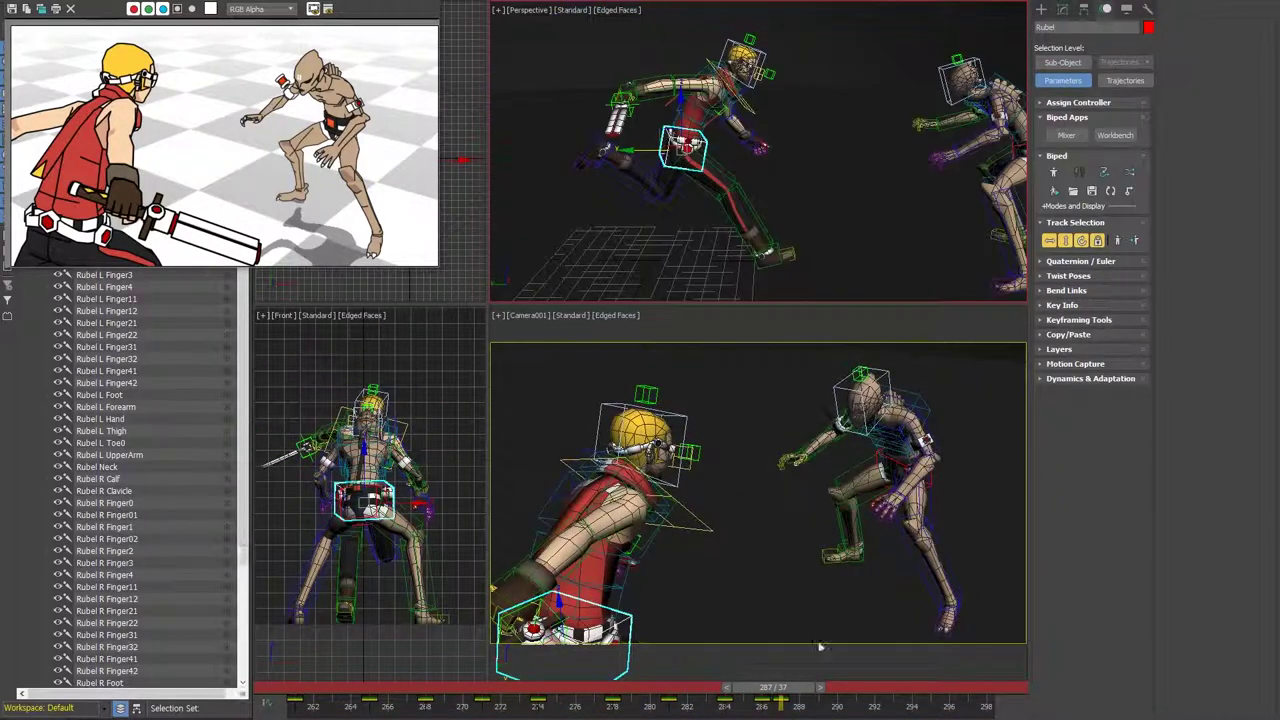
left_click(765, 248)
middle_click_drag(765, 248, 790, 240, "alt")
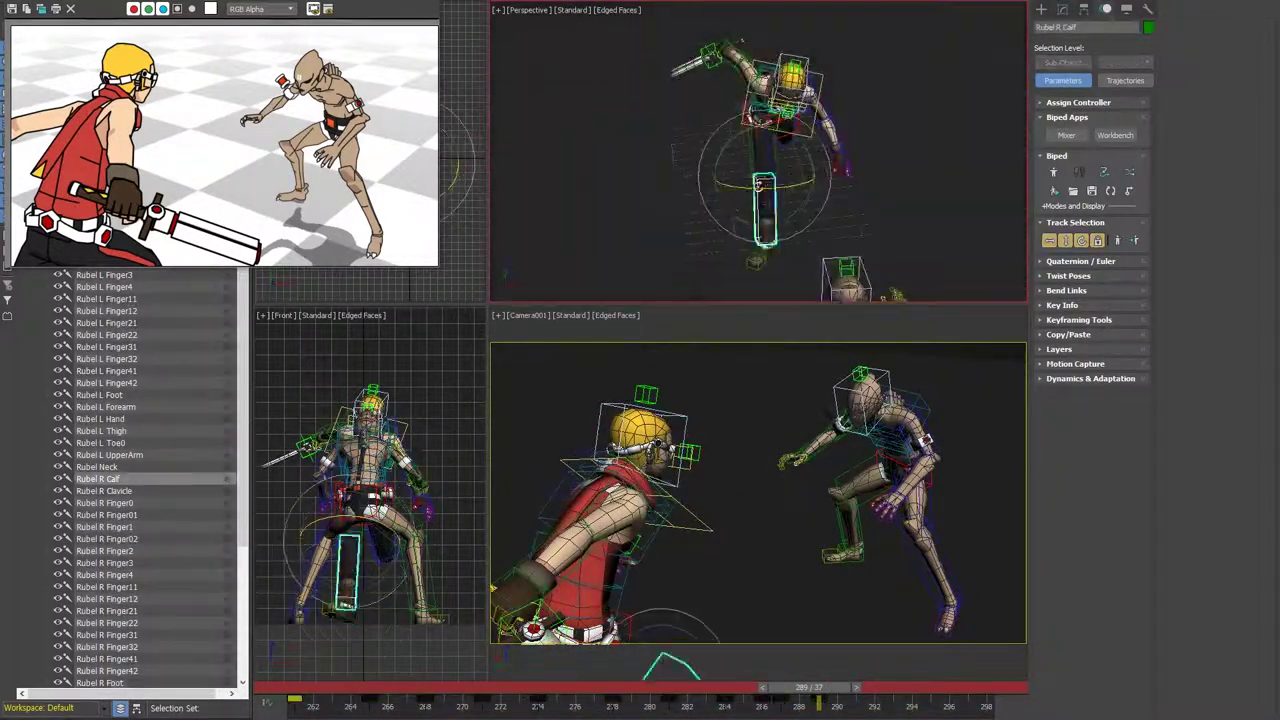
scroll(378, 618, "up", 3)
- Rotate Rubel's left thigh and adjust his right foot and center of mass around frame 289
left_click(740, 130)
mouse_move(740, 130)
middle_mouse_down("alt")
mouse_move(762, 122)
mouse_move(818, 175)
middle_mouse_up("alt")
left_click(800, 150)
key("e")
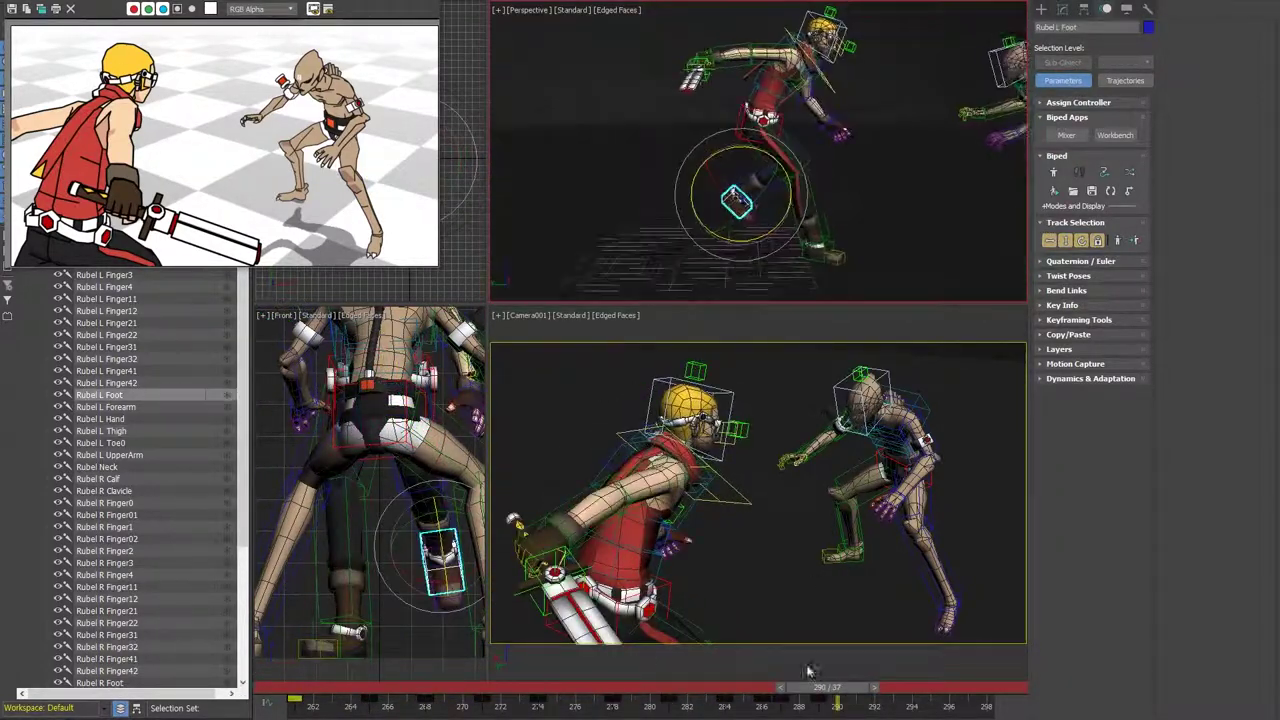
left_click(805, 244)
left_click(759, 134)
key("period")
key("period")
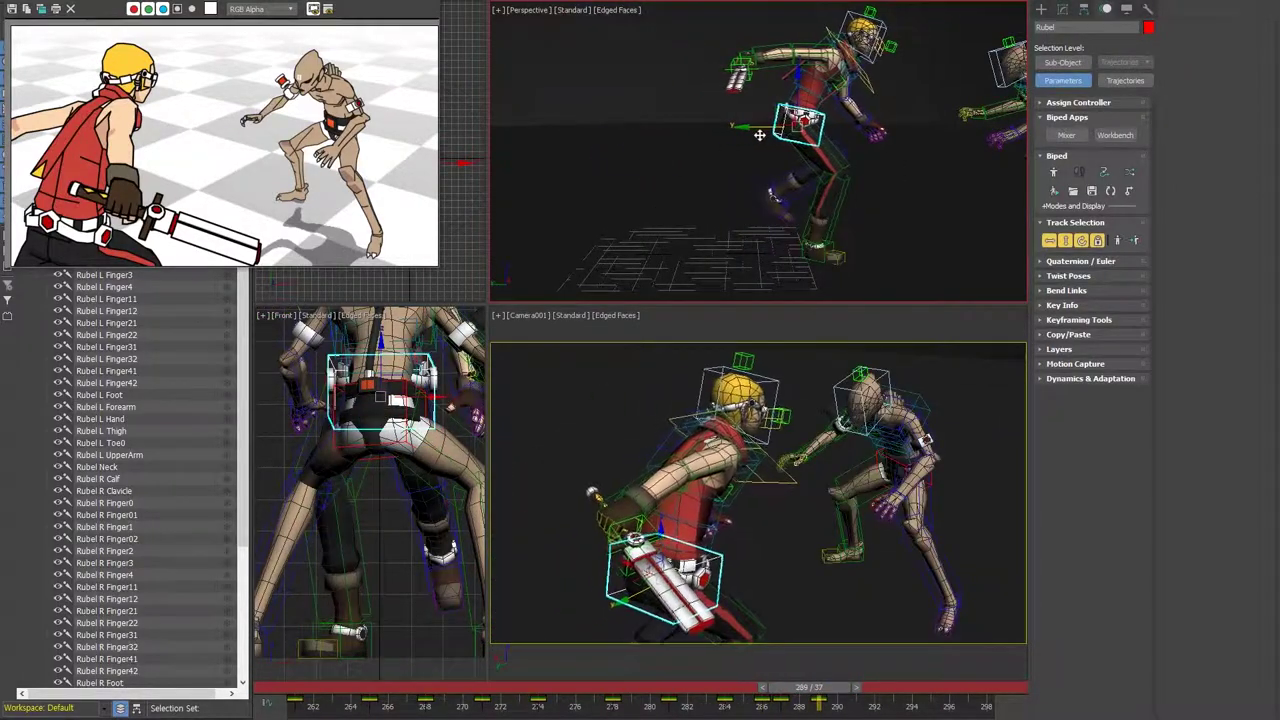
left_click_drag(870, 704, 814, 700)
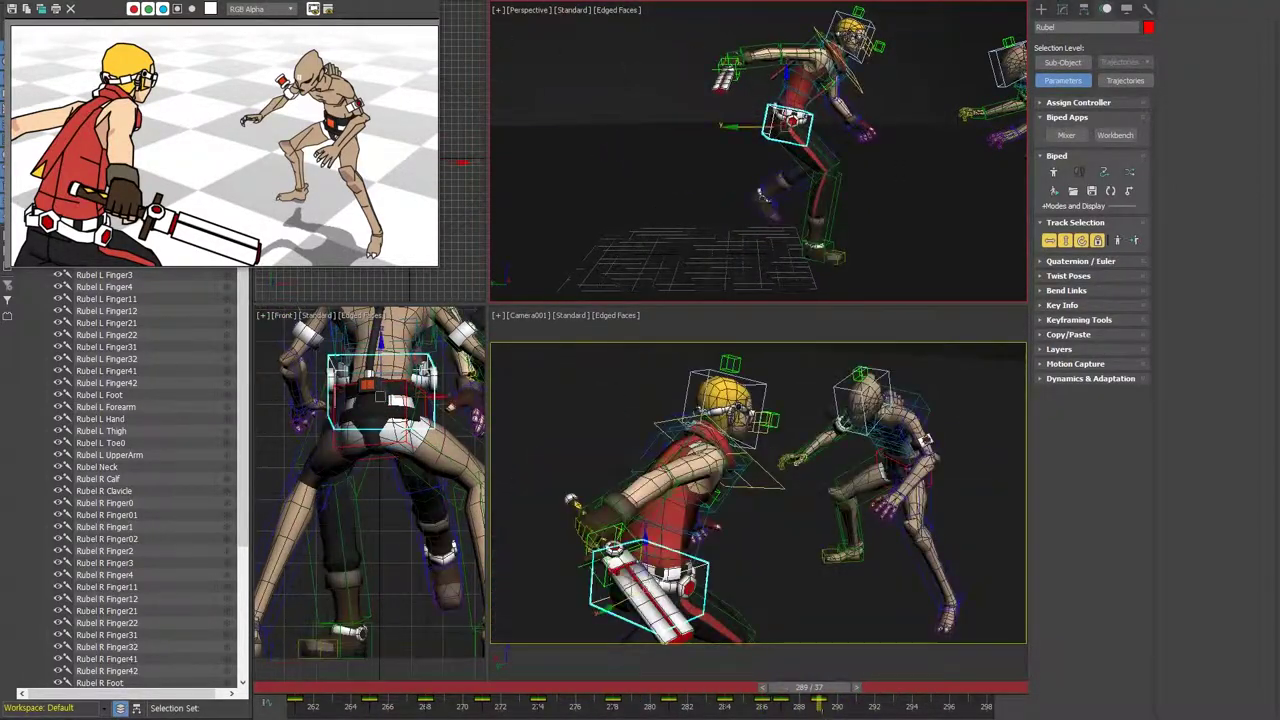
- Select Rubel's head, upper spine and body center to adjust the torso pose
left_click(805, 55)
middle_click_drag(805, 55, 833, 140, "alt")
middle_click_drag(870, 93, 820, 168, "alt")
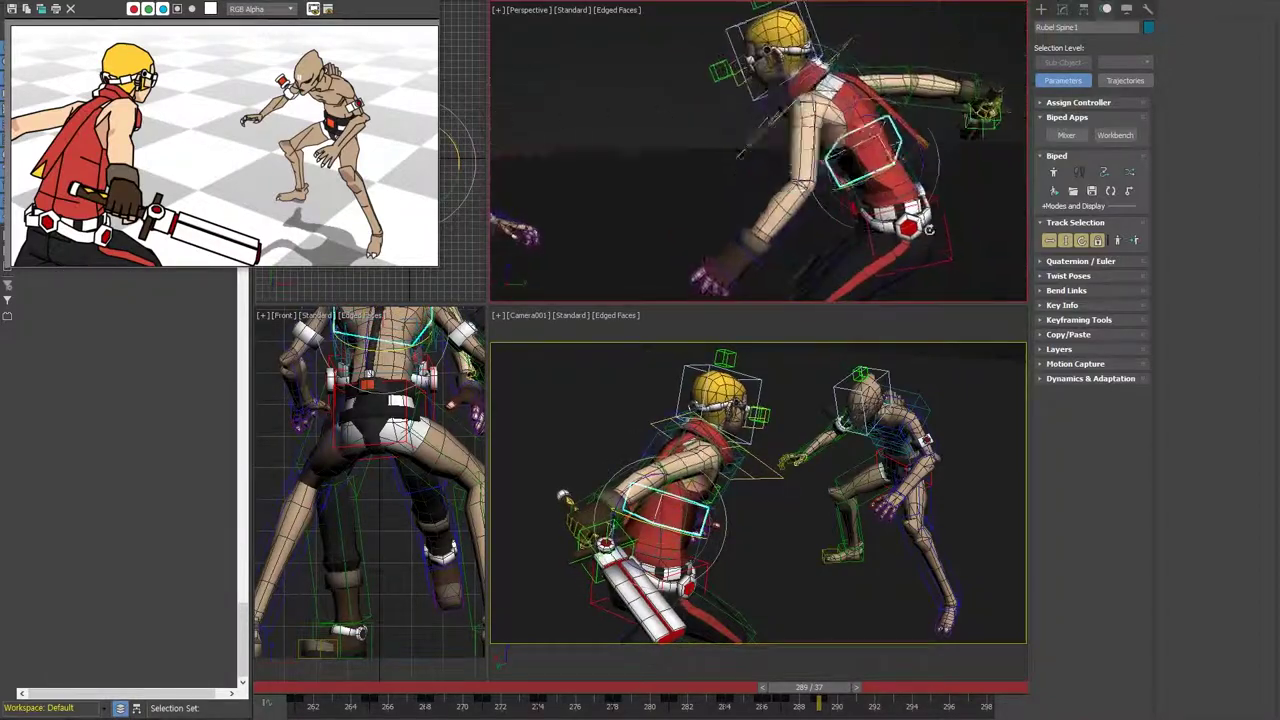
left_click(820, 168)
middle_click_drag(828, 600, 760, 60, "alt")
left_click(740, 400)
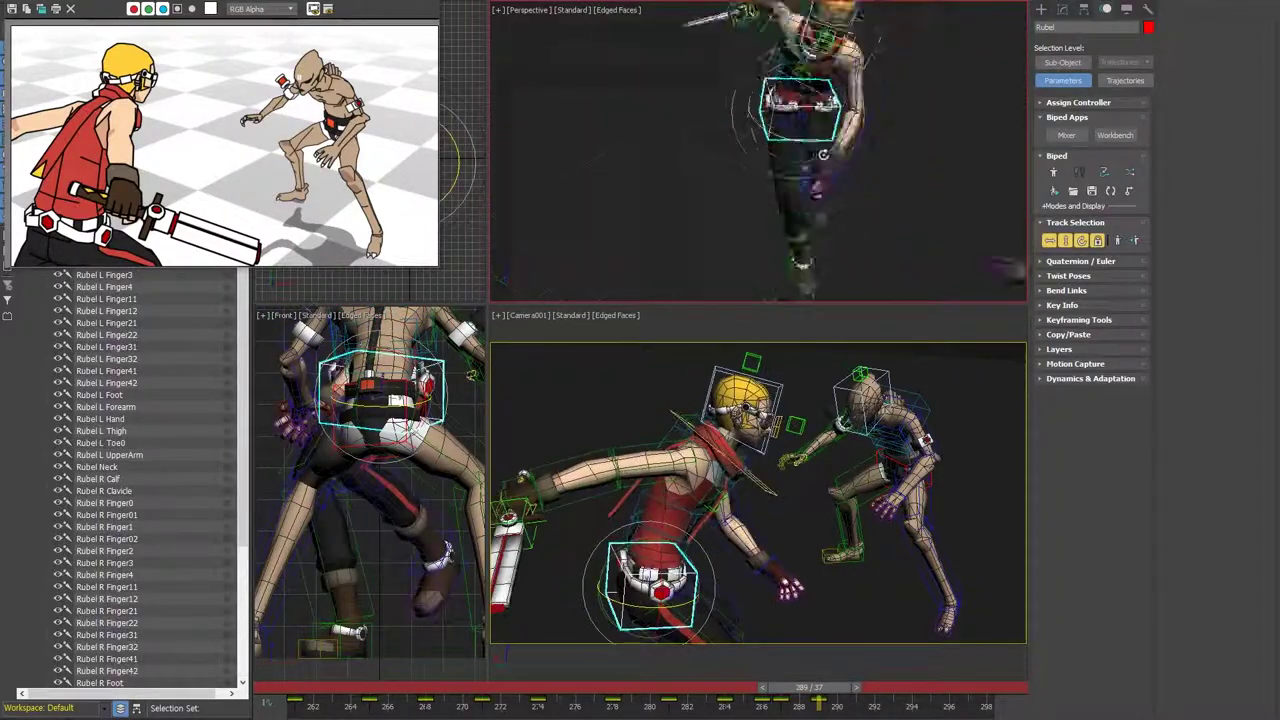
scroll(861, 222, "down", 3)
middle_click_drag(861, 222, 760, 110, "alt")
- Rotate Rubel's right clavicle to bring the sword arm forward, then move to frame 291
left_click(735, 125)
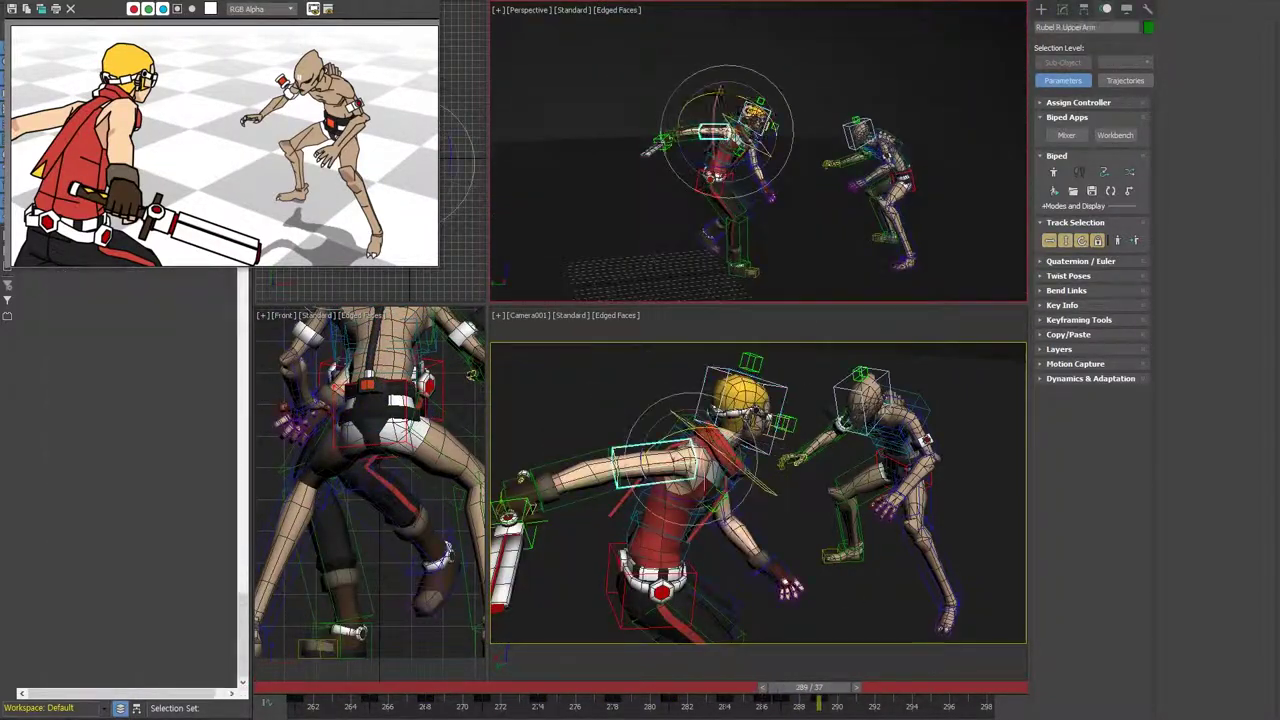
scroll(822, 160, "up", 5)
left_click(713, 176)
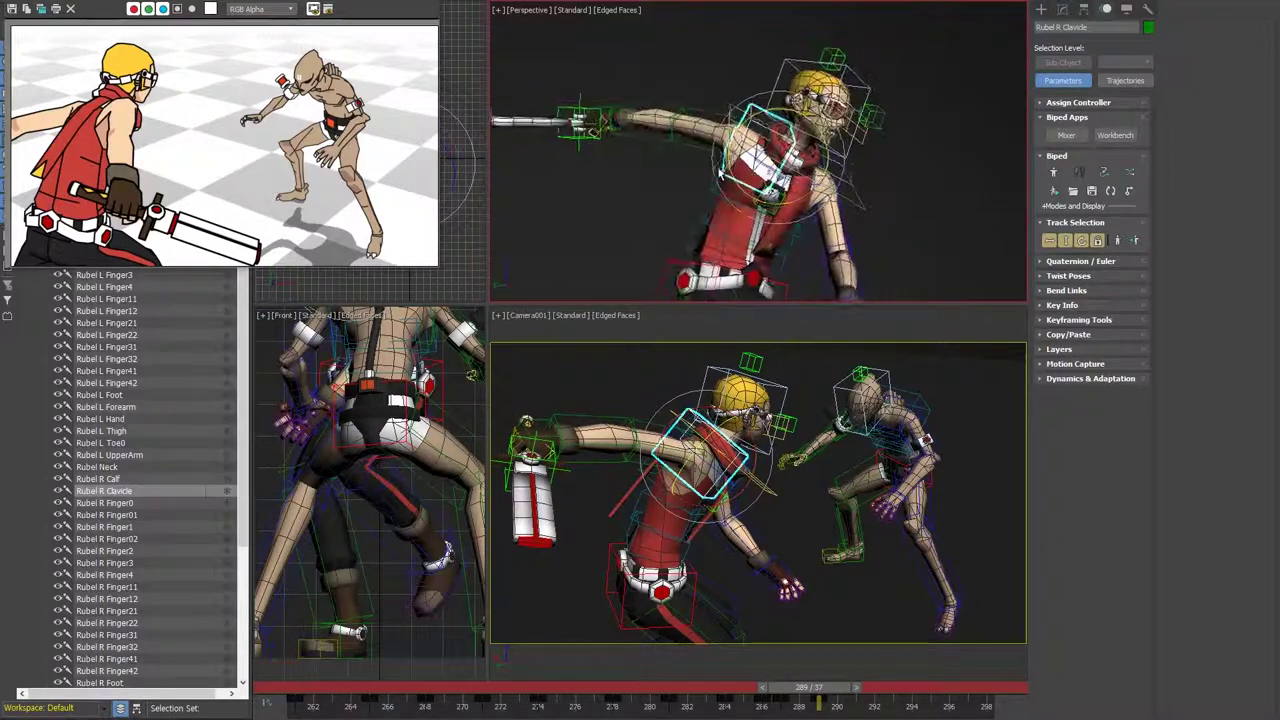
left_click_drag(720, 170, 700, 130)
middle_click_drag(700, 130, 740, 212, "alt")
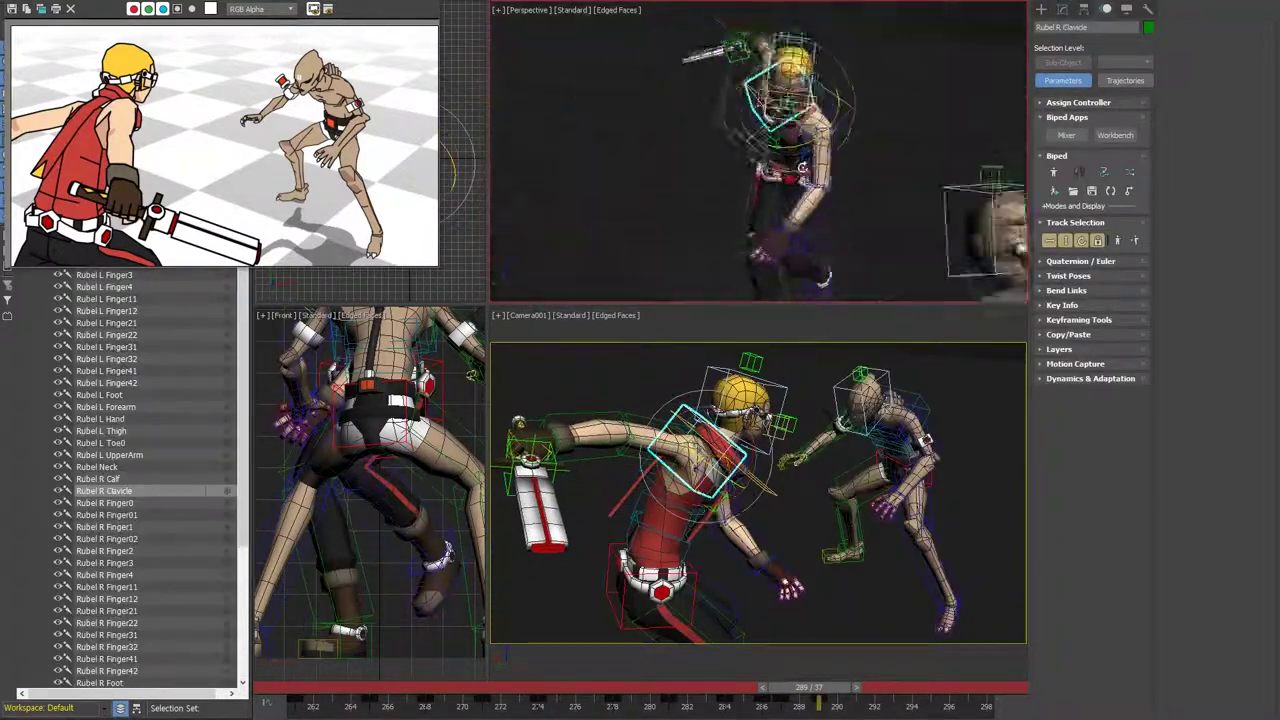
left_click_drag(822, 700, 852, 700)
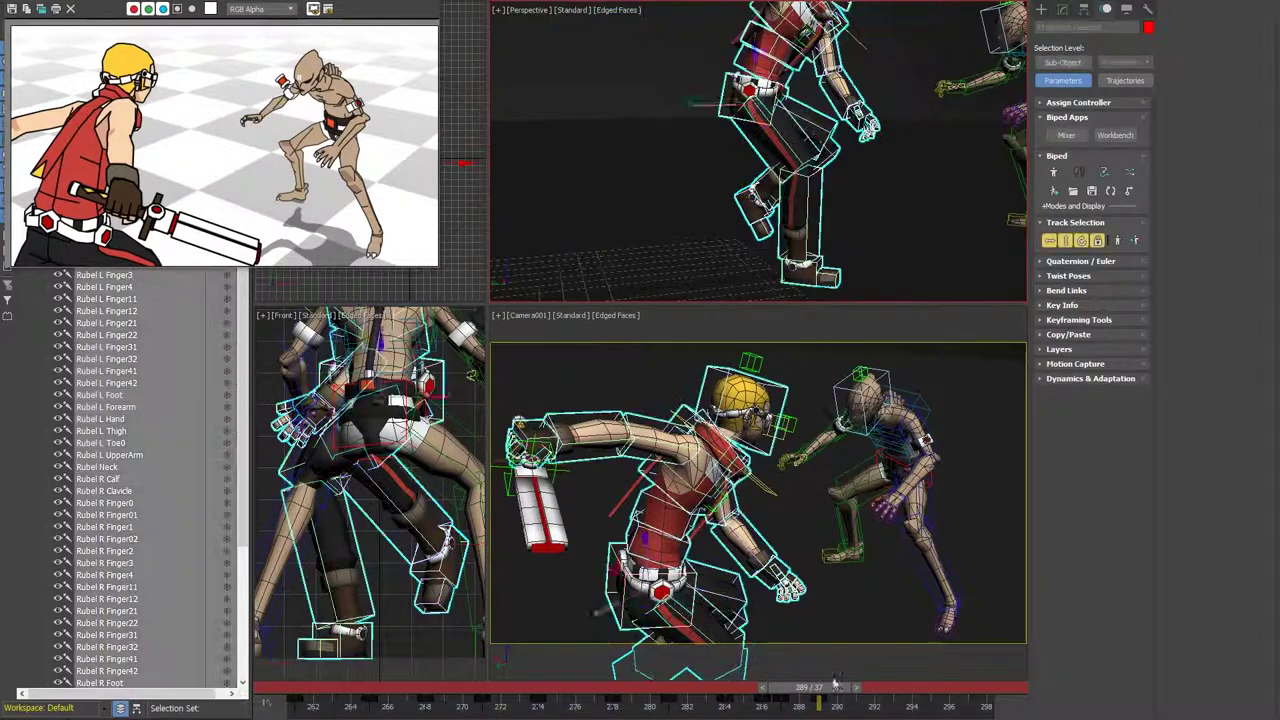
scroll(740, 150, "down", 4)
middle_click_drag(740, 150, 740, 197, "alt")
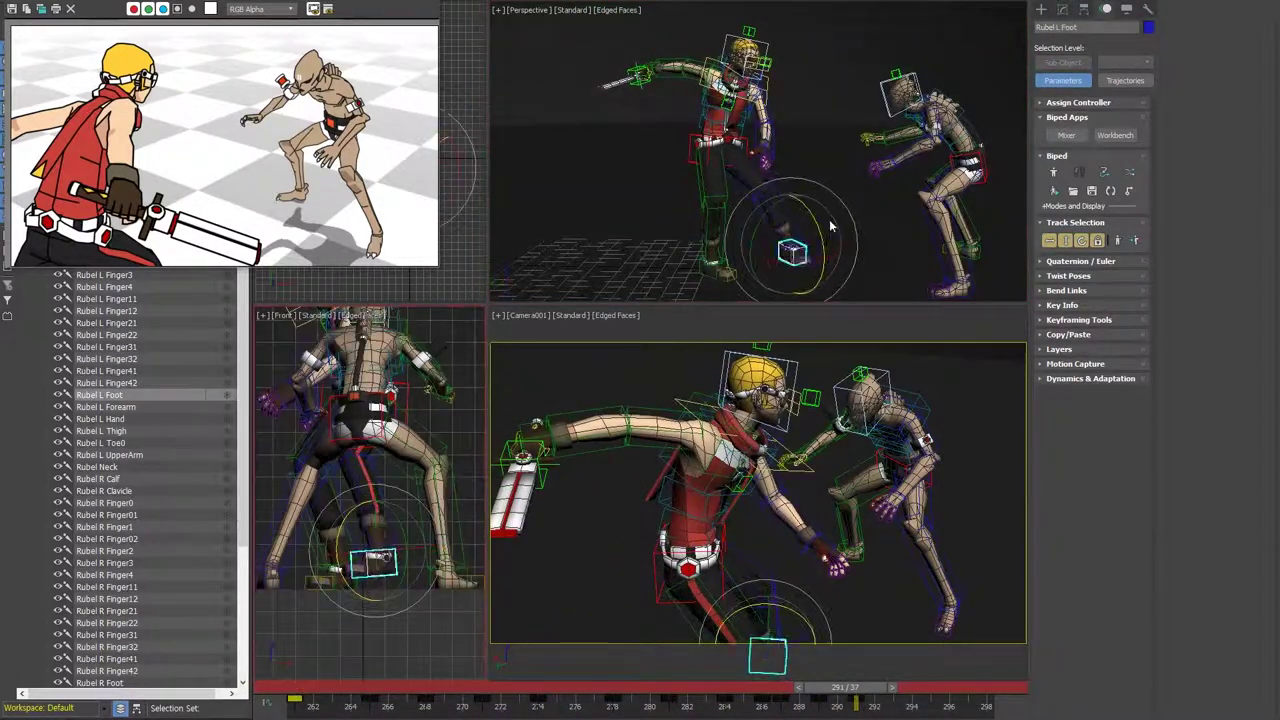
- Rotate Rubel's right foot at frame 291
left_click(766, 149)
middle_click_drag(766, 149, 740, 212, "alt")
scroll(740, 212, "up", 3)
left_click(740, 212)
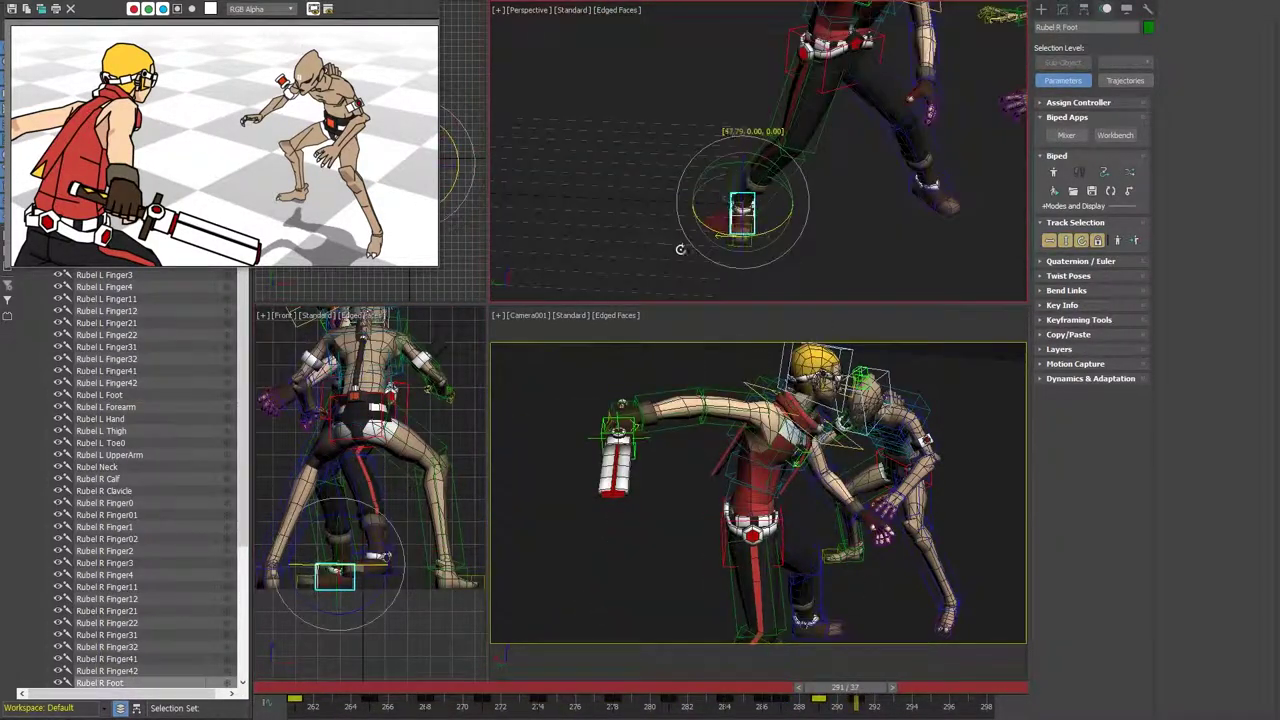
mouse_move(845, 700)
left_mouse_down()
mouse_move(790, 707)
mouse_move(845, 700)
left_mouse_up()
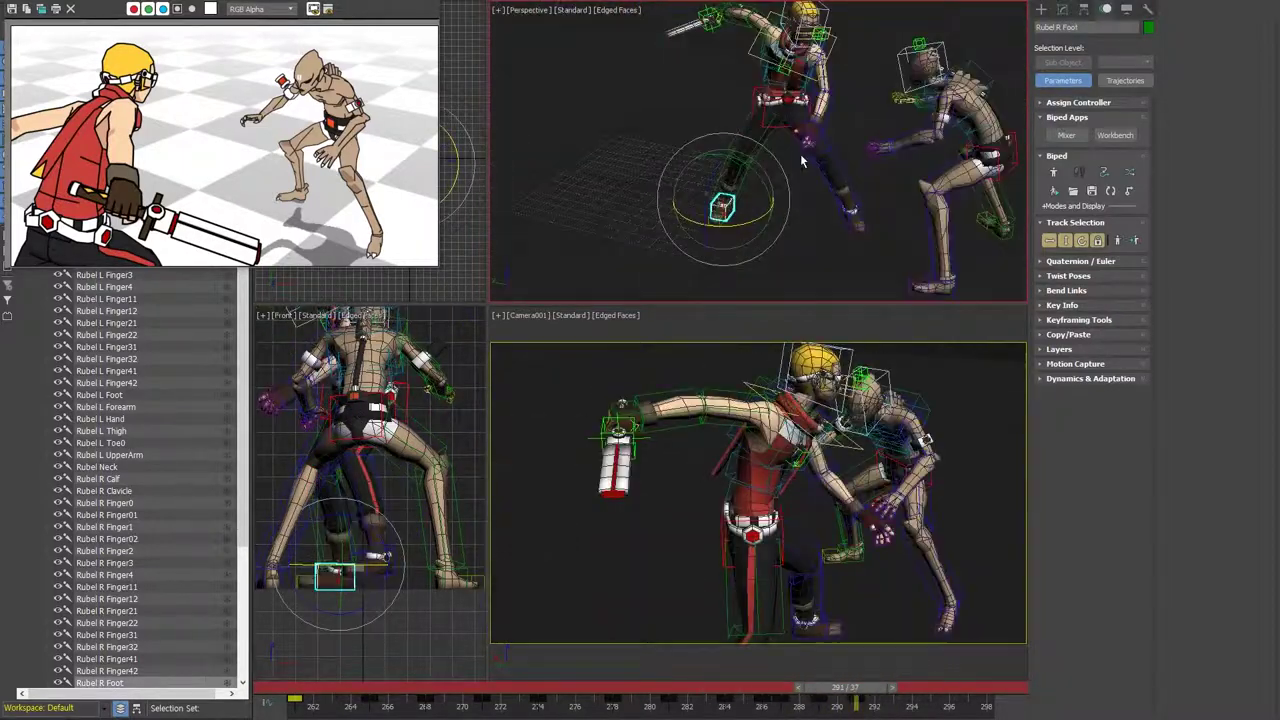
middle_click_drag(696, 157, 700, 160, "alt")
- Raise Rubel's right upper arm overhead and select his right hand
left_click(757, 388)
left_click_drag(700, 420, 640, 352)
left_click(661, 133)
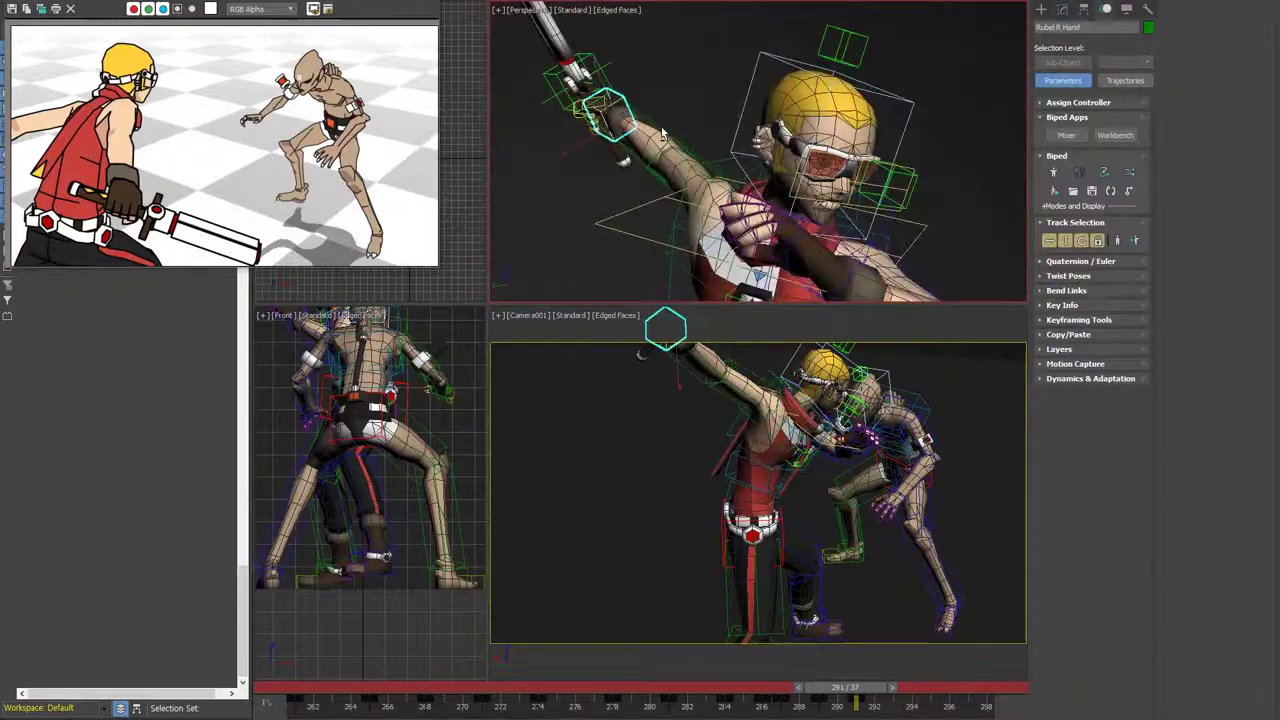
middle_click_drag(661, 133, 760, 150, "alt")
mouse_move(845, 700)
left_mouse_down()
mouse_move(738, 686)
mouse_move(845, 688)
left_mouse_up()
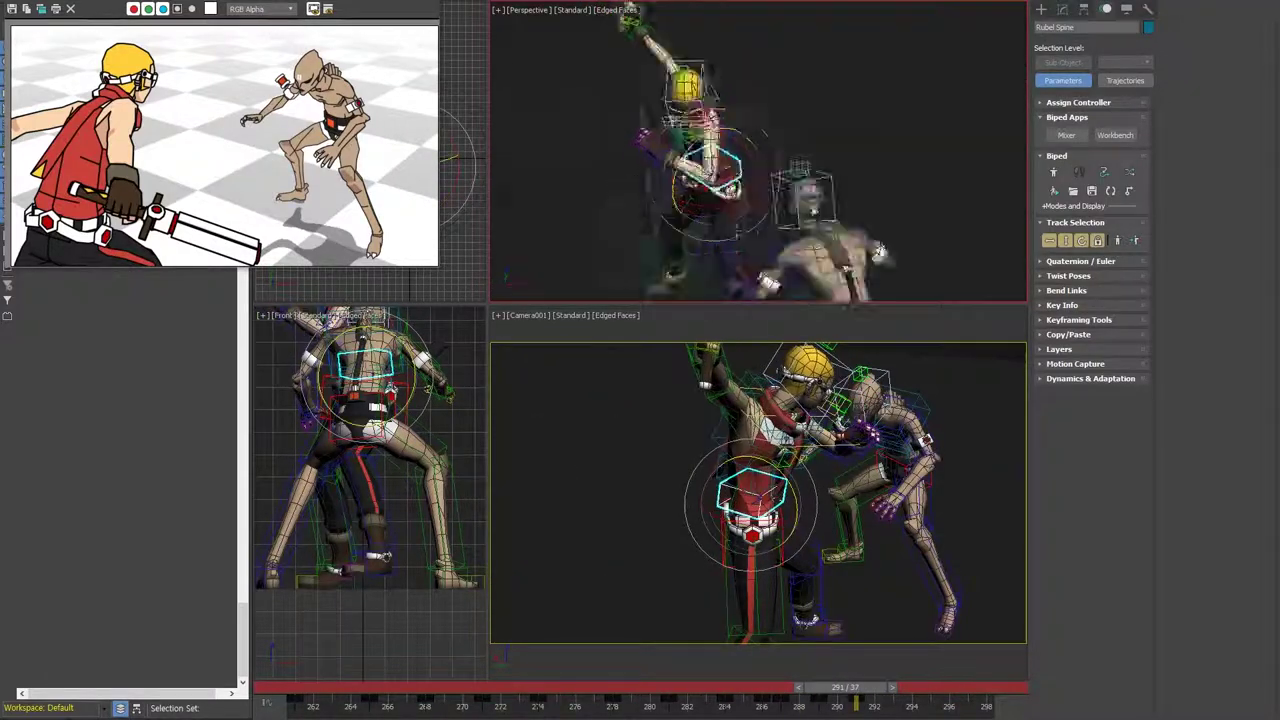
middle_click_drag(700, 150, 737, 140, "alt")
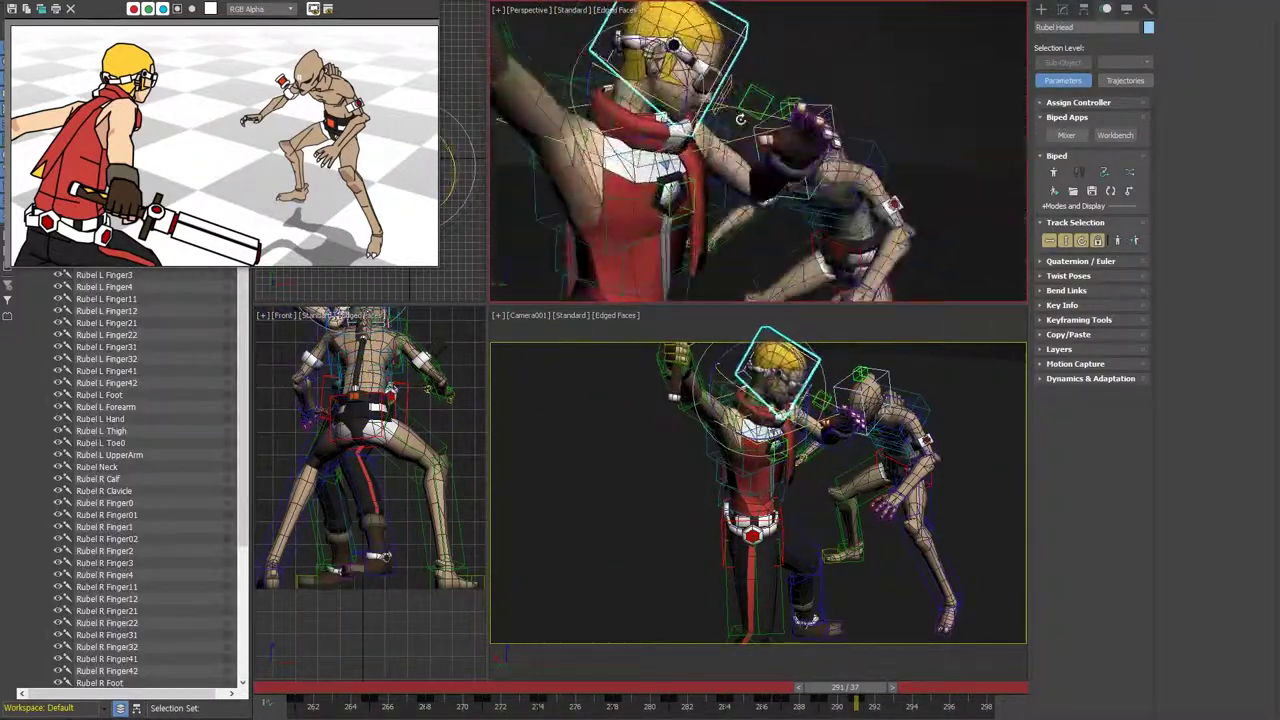
- Compare the raised-arm pose between frames 289 and 291, reselecting the right upper arm
key("comma")
key("comma")
key("comma")
mouse_move(737, 140)
middle_mouse_down("alt")
mouse_move(685, 78)
mouse_move(745, 150)
mouse_move(659, 130)
middle_mouse_up("alt")
key("period")
key("period")
key("Page_Up")
key("Page_Up")
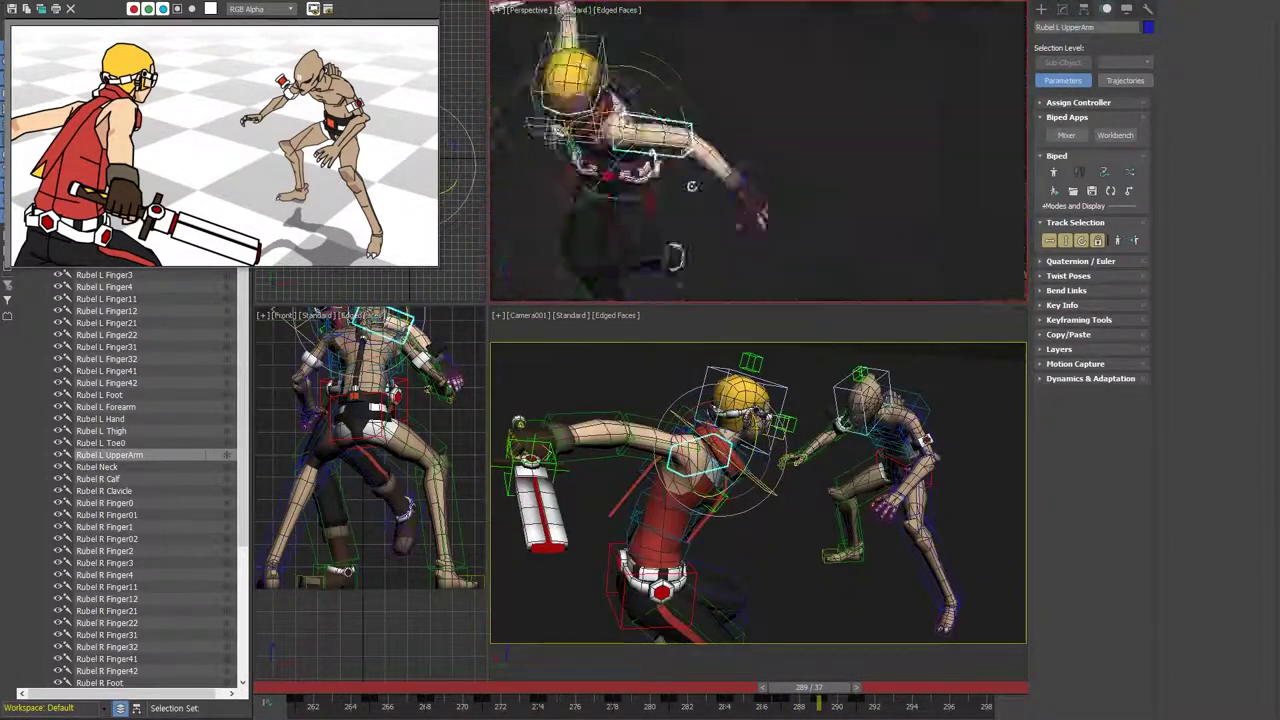
mouse_move(810, 688)
left_mouse_down()
mouse_move(838, 703)
mouse_move(845, 690)
left_mouse_up()
mouse_move(700, 180)
middle_mouse_down("alt")
mouse_move(735, 225)
mouse_move(700, 200)
middle_mouse_up("alt")
left_click(655, 172)
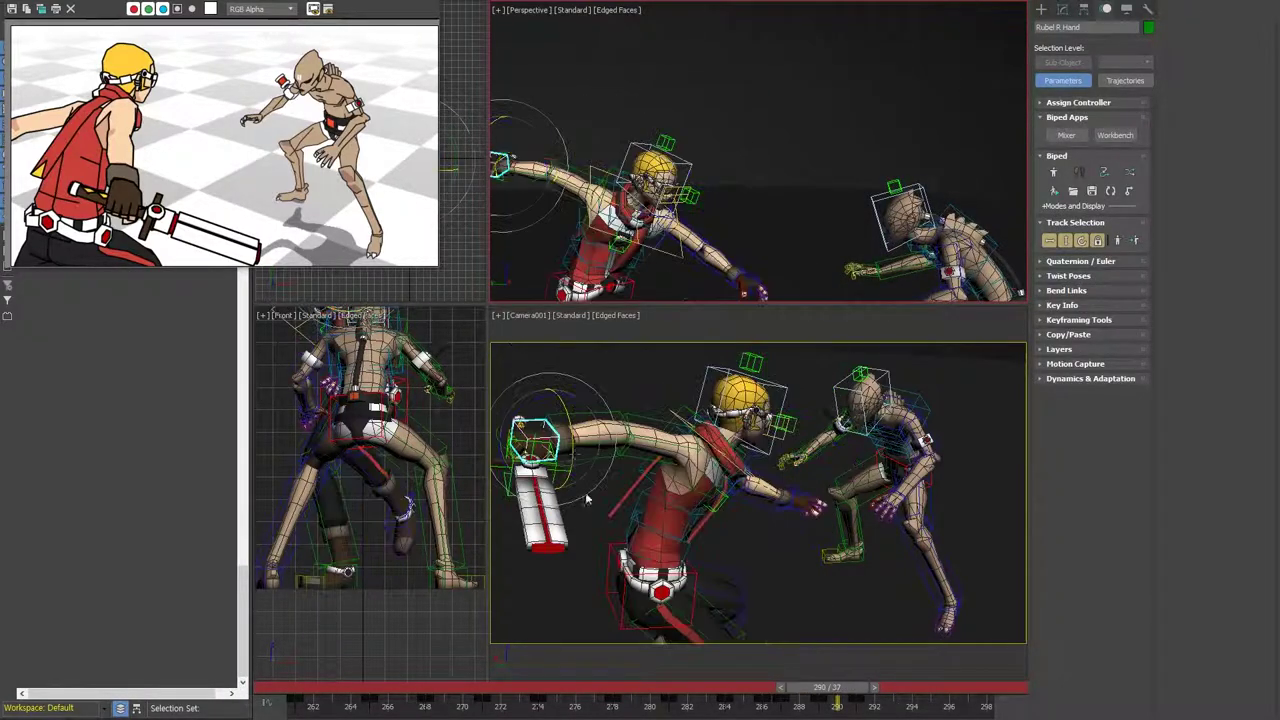
- Rotate Rubel's right hand at frame 291 so the sword points up
left_click_drag(820, 697, 855, 694)
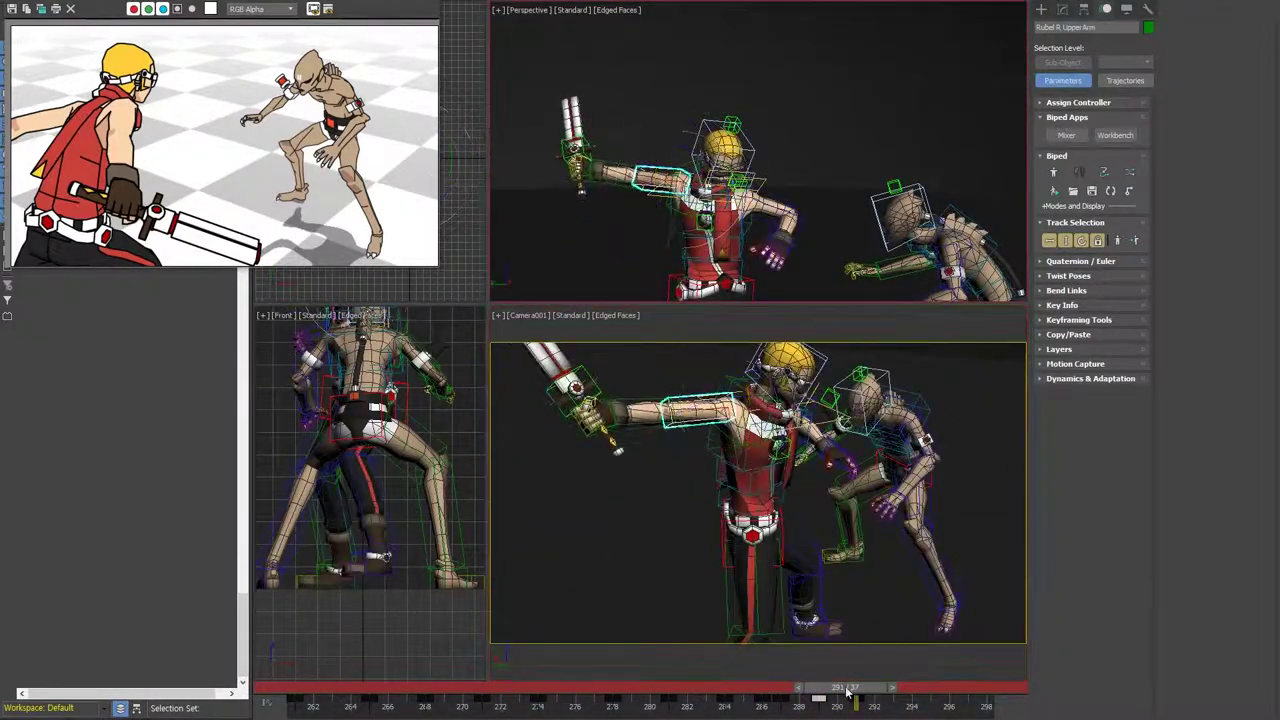
key("comma")
key("comma")
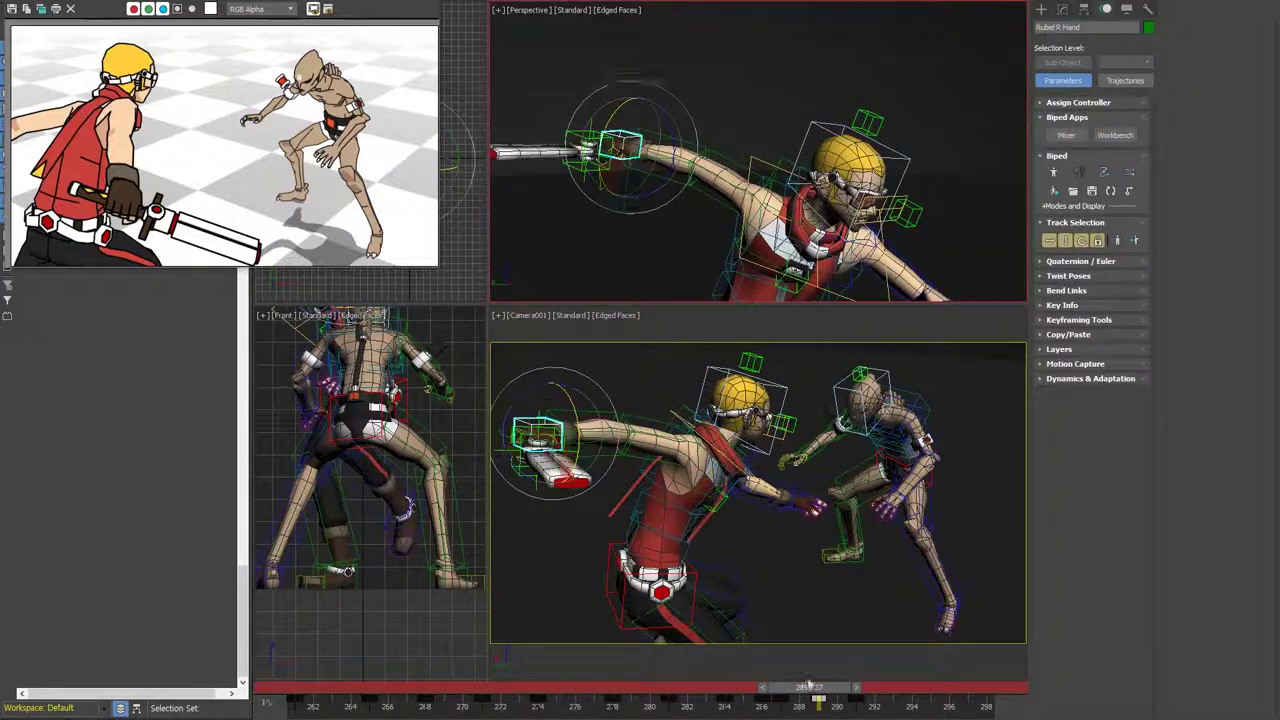
left_click_drag(808, 686, 855, 692)
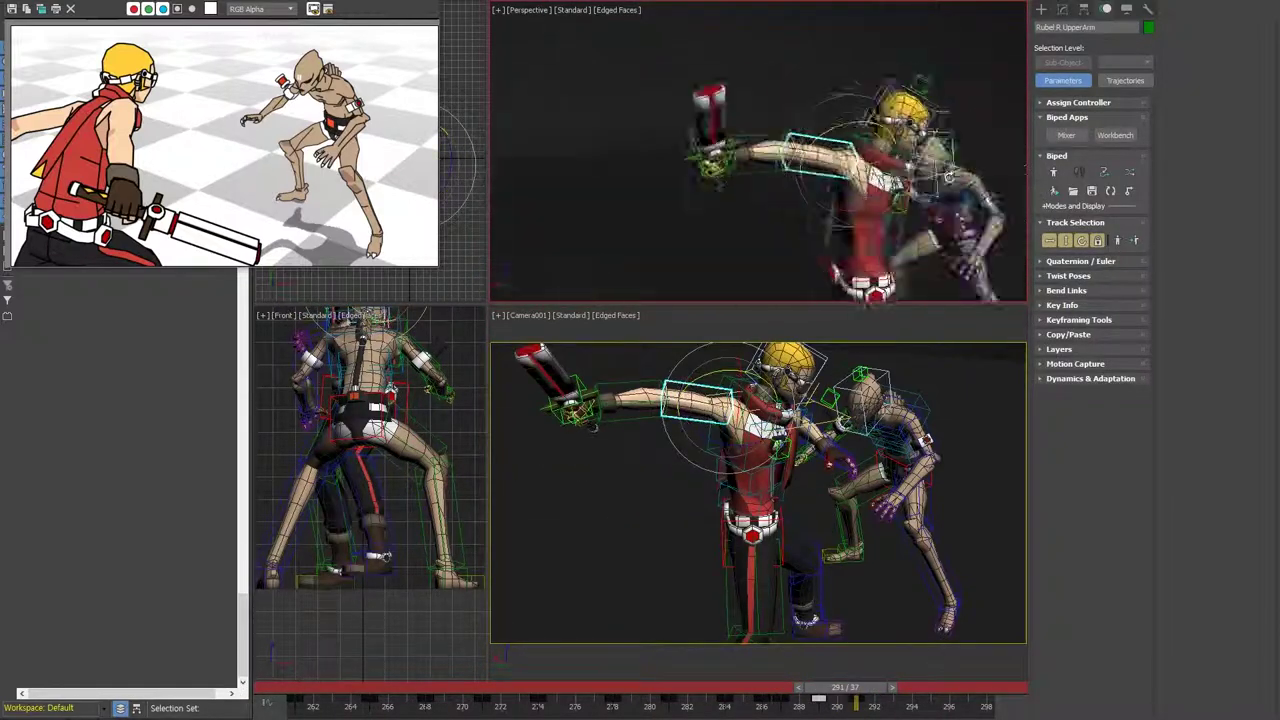
left_click(712, 120)
left_click_drag(712, 120, 760, 210)
key("comma")
key("comma")
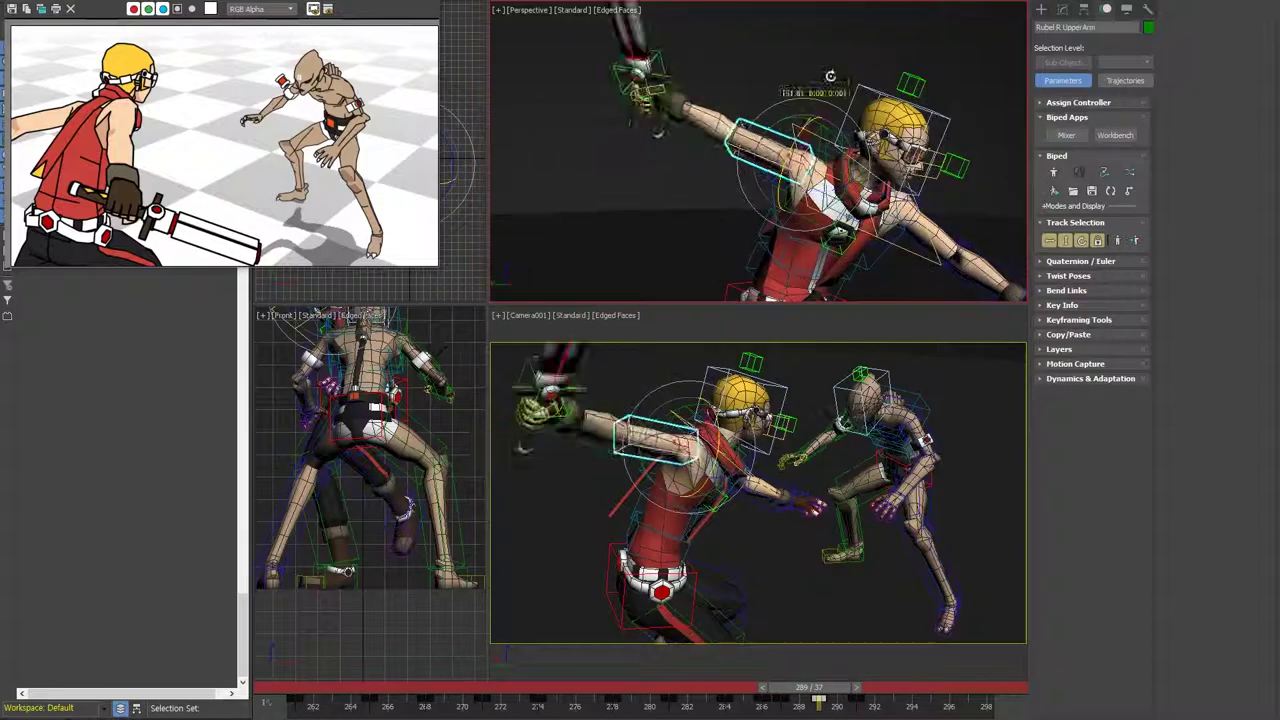
key("period")
key("period")
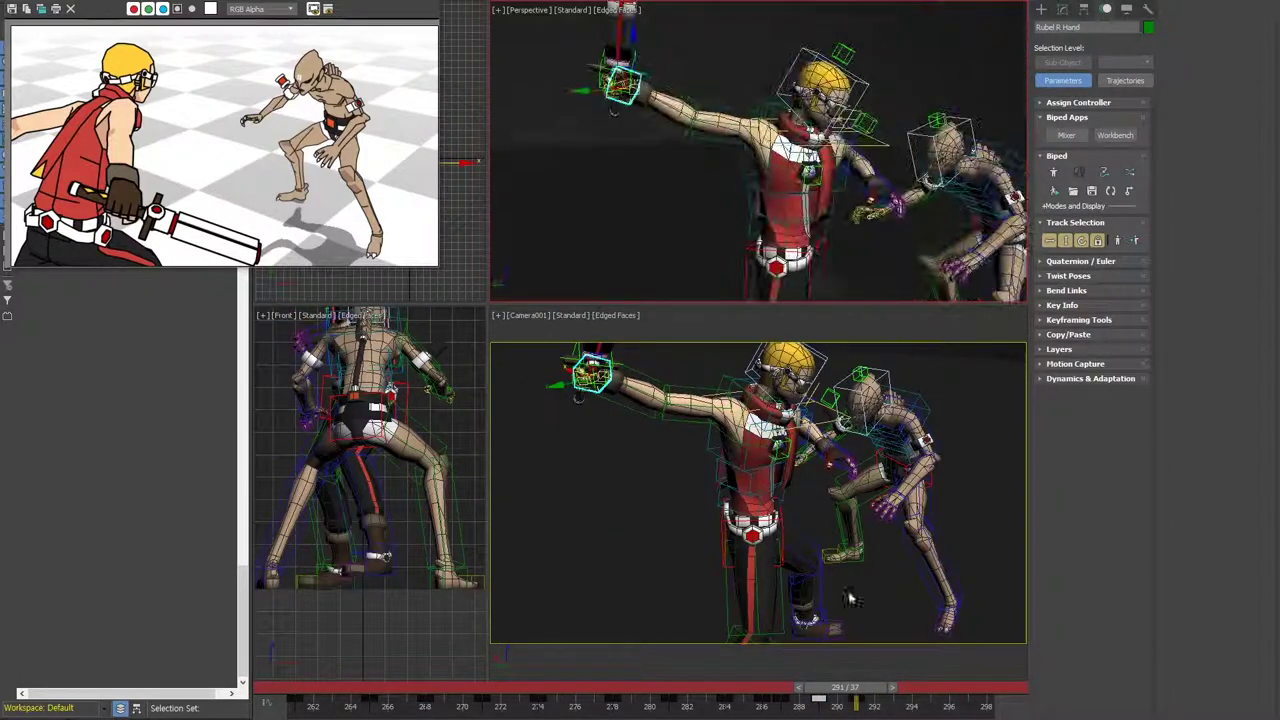
- Bend Rubel's right calf and adjust his right foot into the new pose
mouse_move(908, 300)
middle_mouse_down("alt")
mouse_move(806, 224)
mouse_move(770, 215)
mouse_move(810, 250)
middle_mouse_up("alt")
key("comma")
left_click(745, 210)
left_click_drag(810, 250, 848, 662)
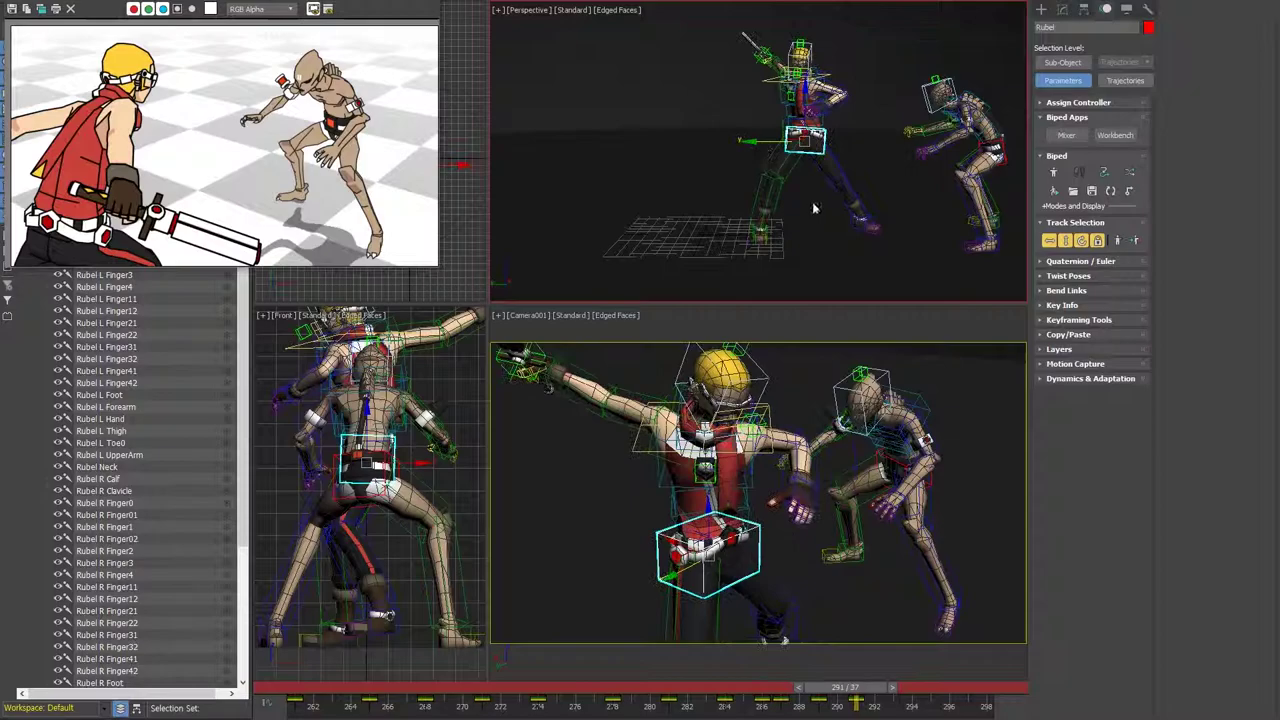
left_click(765, 232)
left_click_drag(846, 688, 867, 688)
- Rotate Rubel's right upper arm into position, then undo the last pose change
left_click(805, 115)
scroll(820, 91, "up", 5)
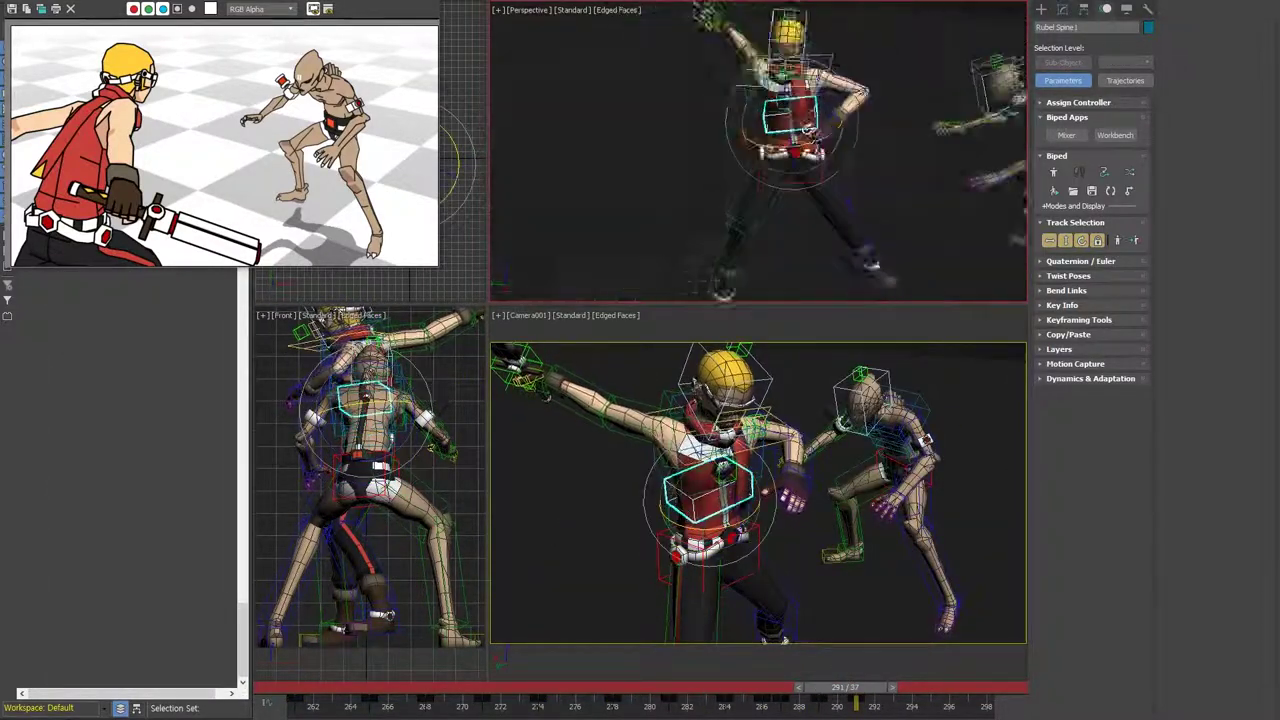
left_click(760, 62)
middle_click_drag(760, 62, 843, 107, "alt")
left_click(812, 45)
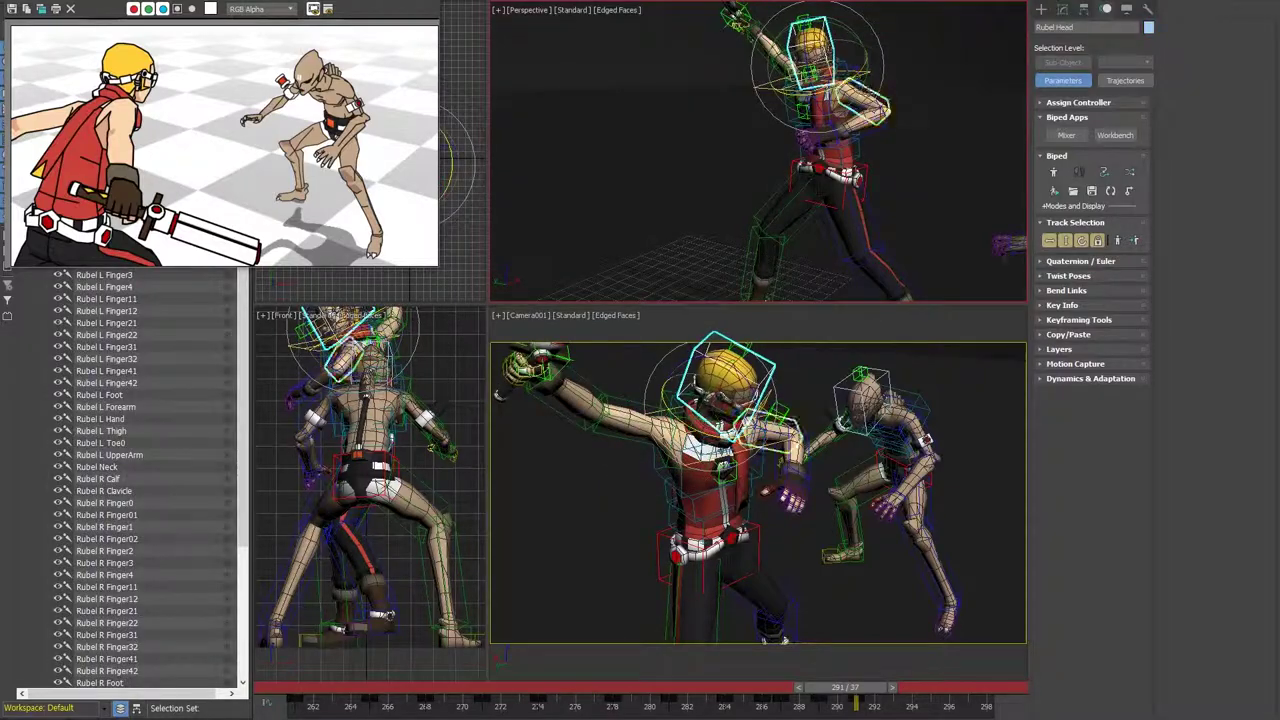
scroll(944, 55, "down", 3)
left_click(796, 258)
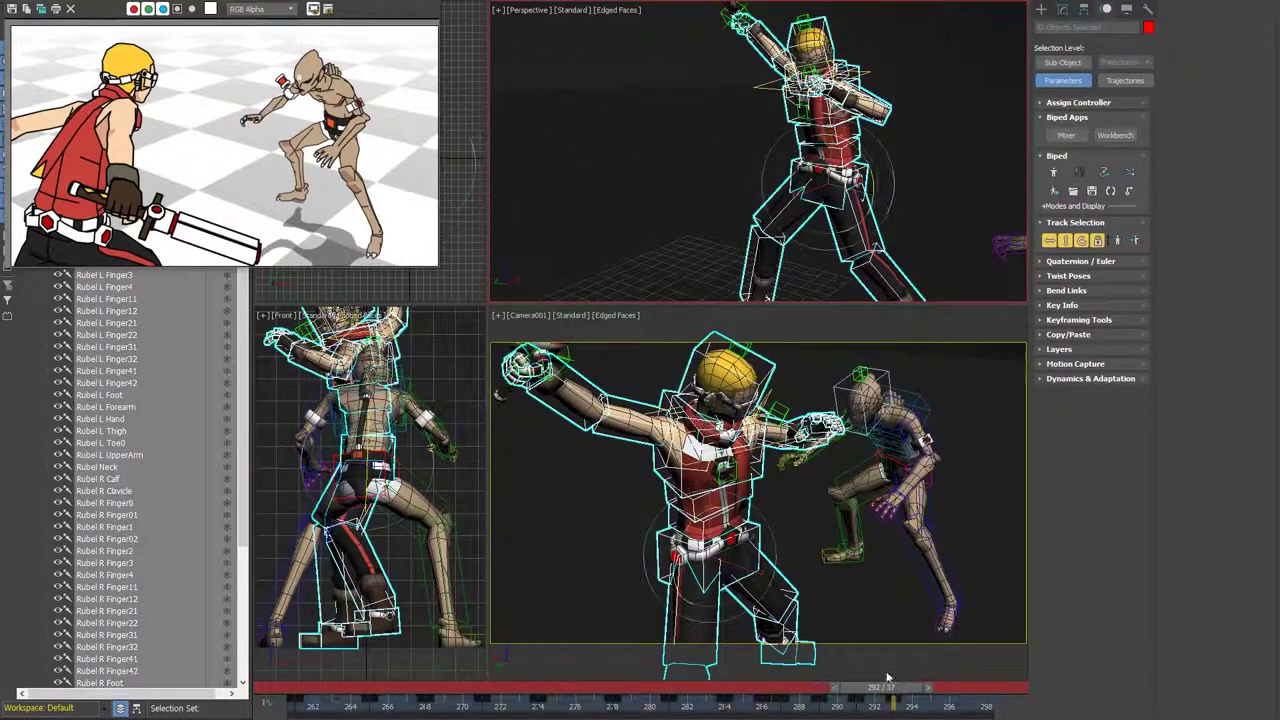
key("ctrl+z")
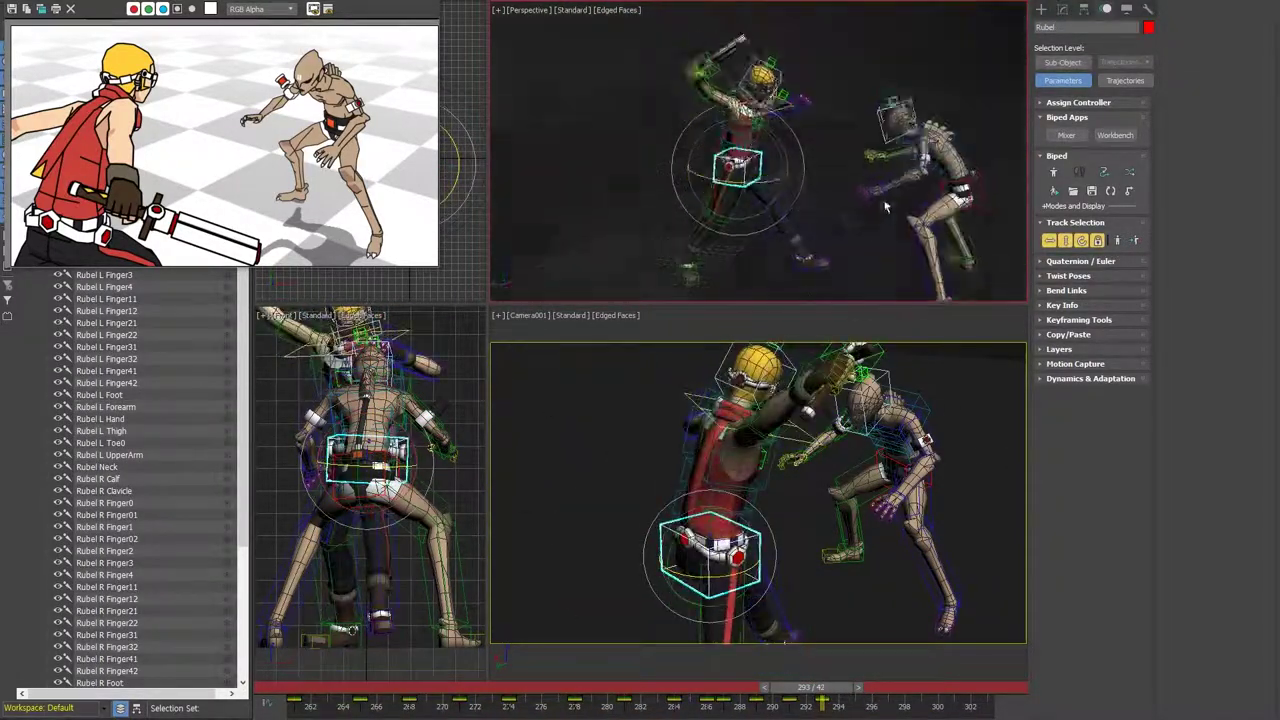
- At frame 293, move Rubel's center of mass and rotate Spine2 to twist the torso
key("w")
scroll(760, 150, "up", 4)
middle_click_drag(912, 200, 912, 86)
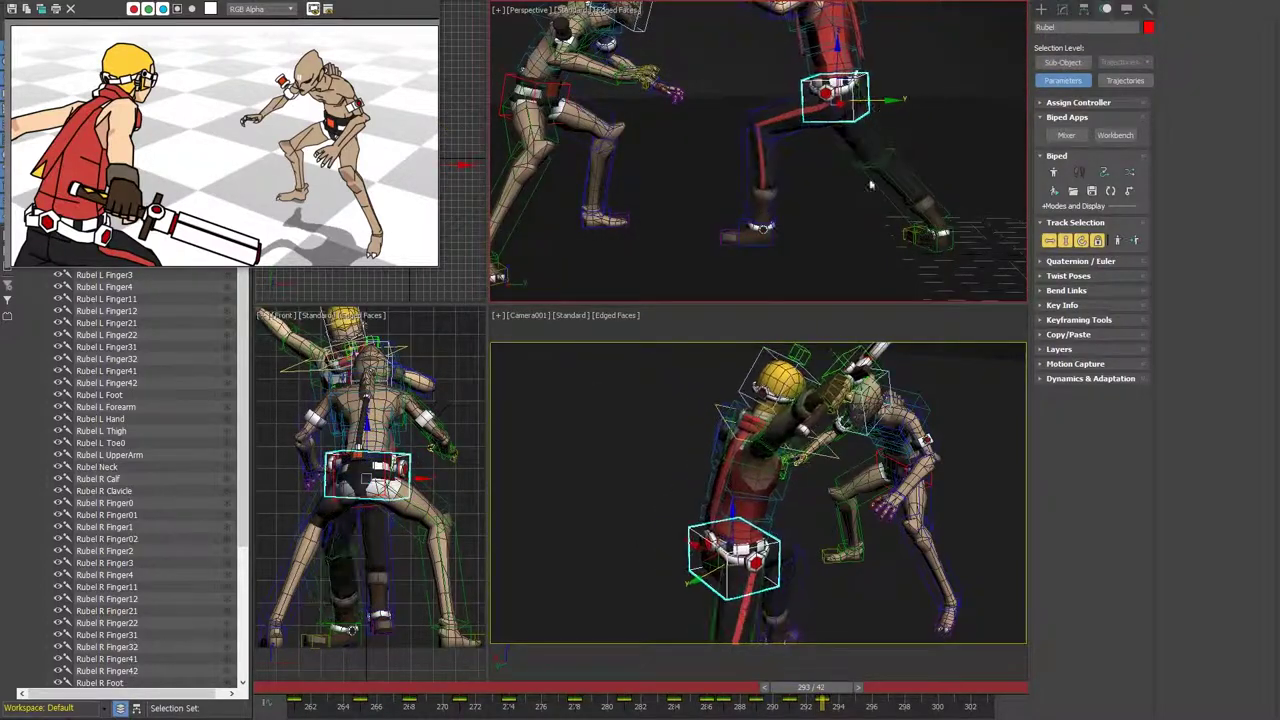
scroll(880, 114, "down", 3)
key("e")
scroll(880, 114, "up", 4)
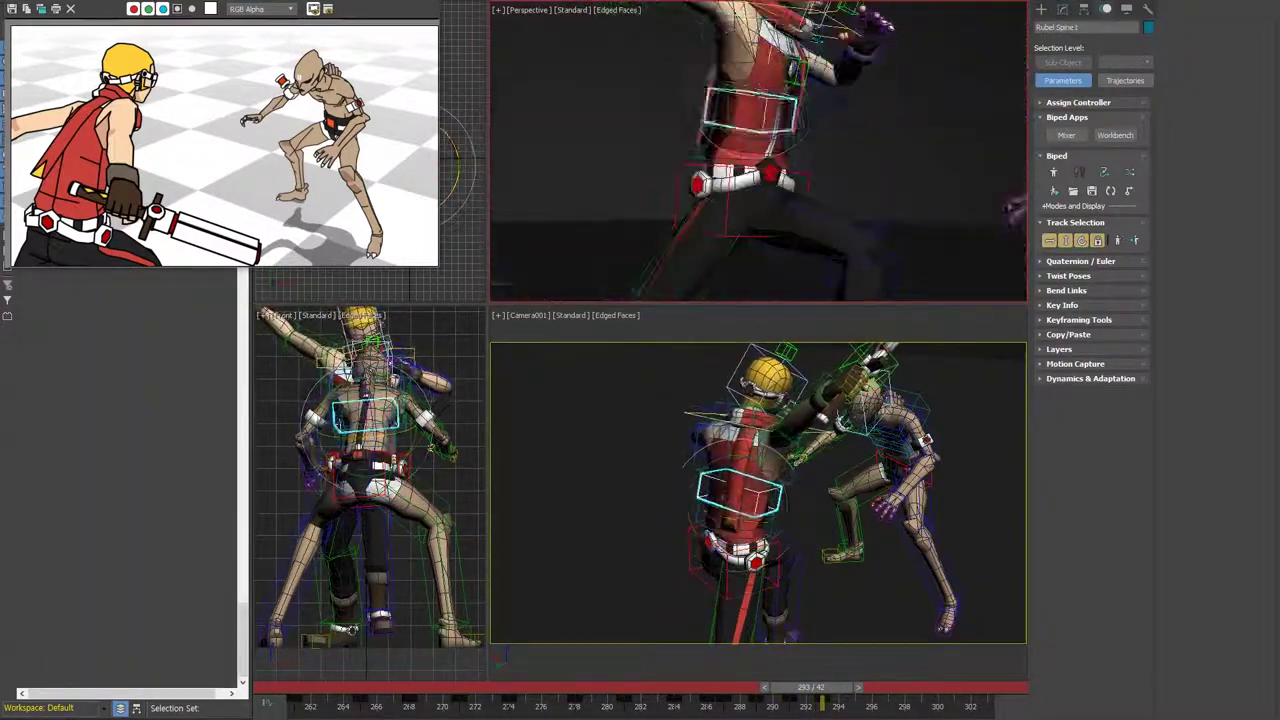
left_click(750, 60)
middle_click_drag(750, 60, 637, 115, "alt")
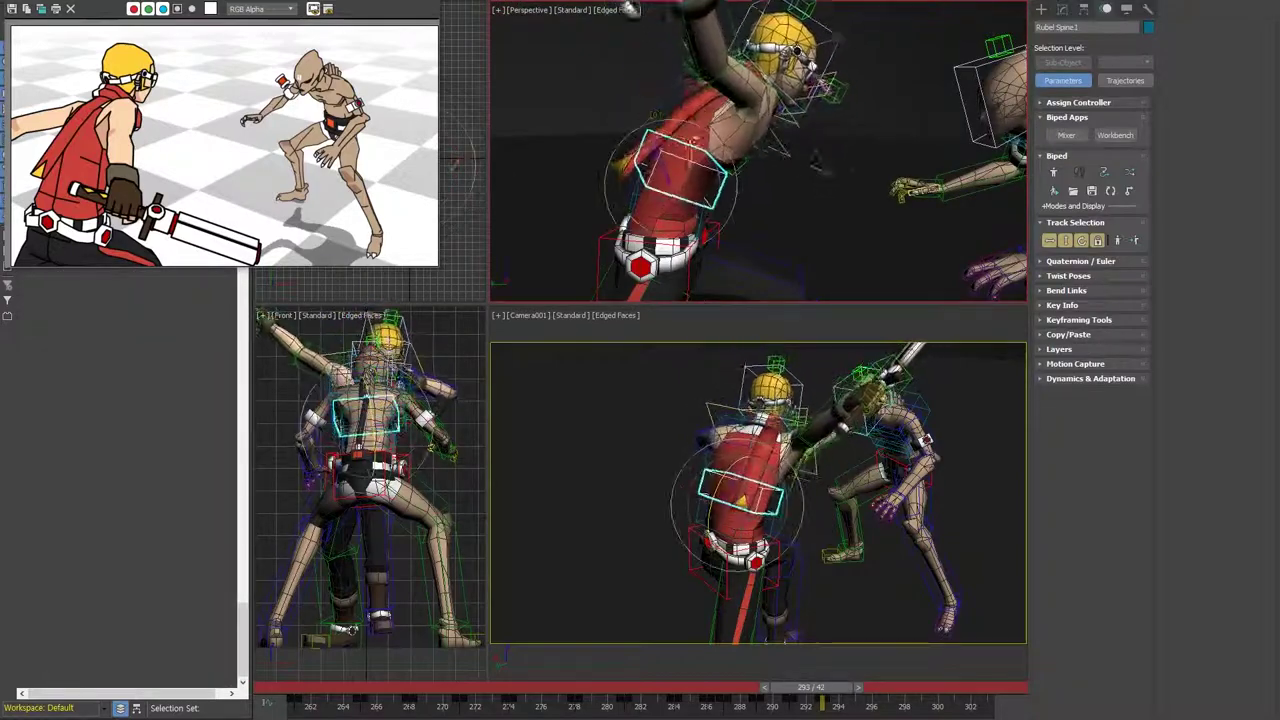
middle_click_drag(632, 8, 700, 140, "alt")
- Select Rubel's left and right upper arms and upper spine for rotation
left_click(712, 120)
mouse_move(777, 177)
middle_mouse_down("alt")
mouse_move(760, 150)
mouse_move(812, 160)
mouse_move(765, 165)
mouse_move(771, 177)
mouse_move(700, 120)
middle_mouse_up("alt")
left_click(760, 150)
left_click(752, 150)
key("e")
left_click(690, 110)
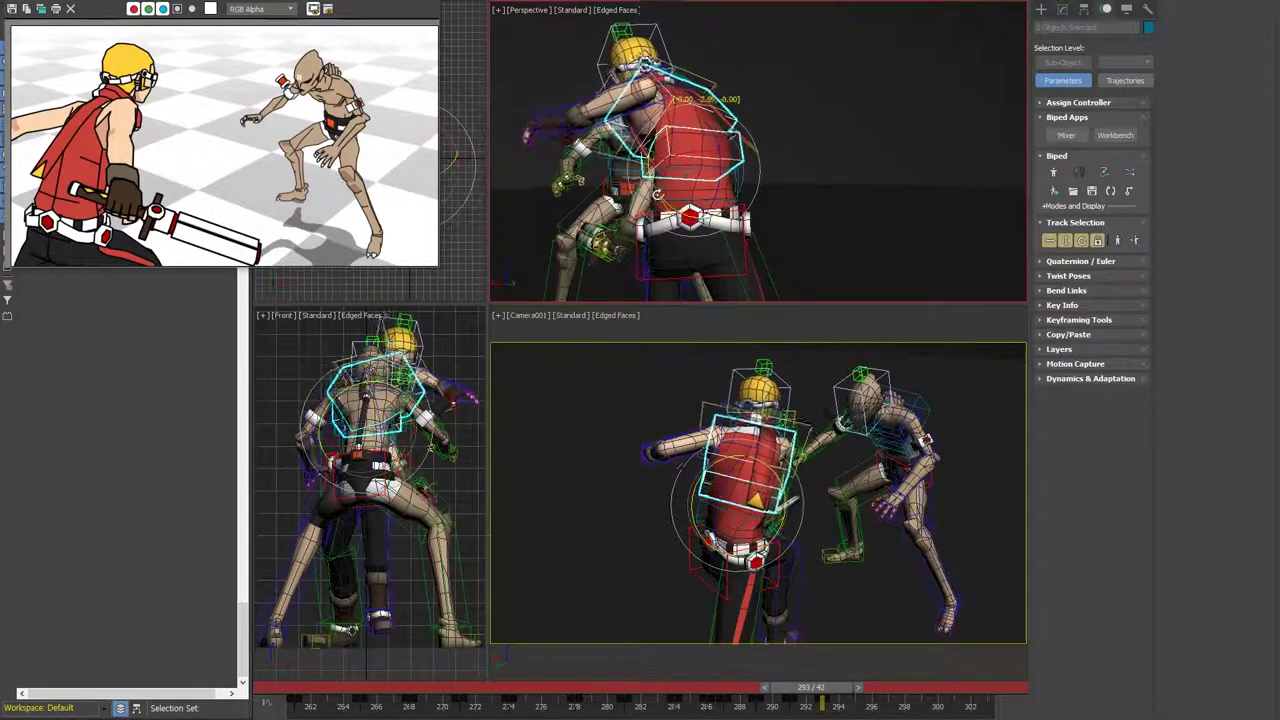
scroll(657, 193, "down", 5)
- Swing Rubel's right upper arm toward Inkantt_F and maximize the Perspective viewport
left_click(777, 244)
left_click(790, 90)
scroll(790, 90, "up", 3)
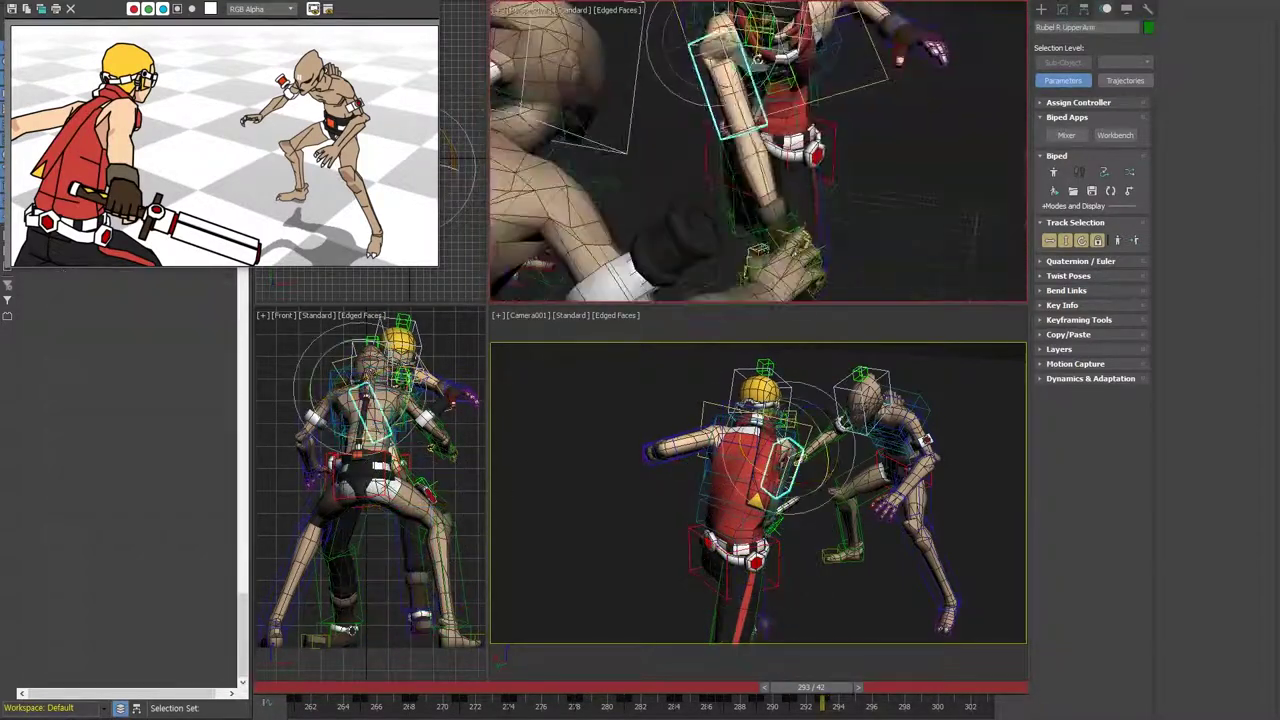
middle_click_drag(790, 90, 740, 110, "alt")
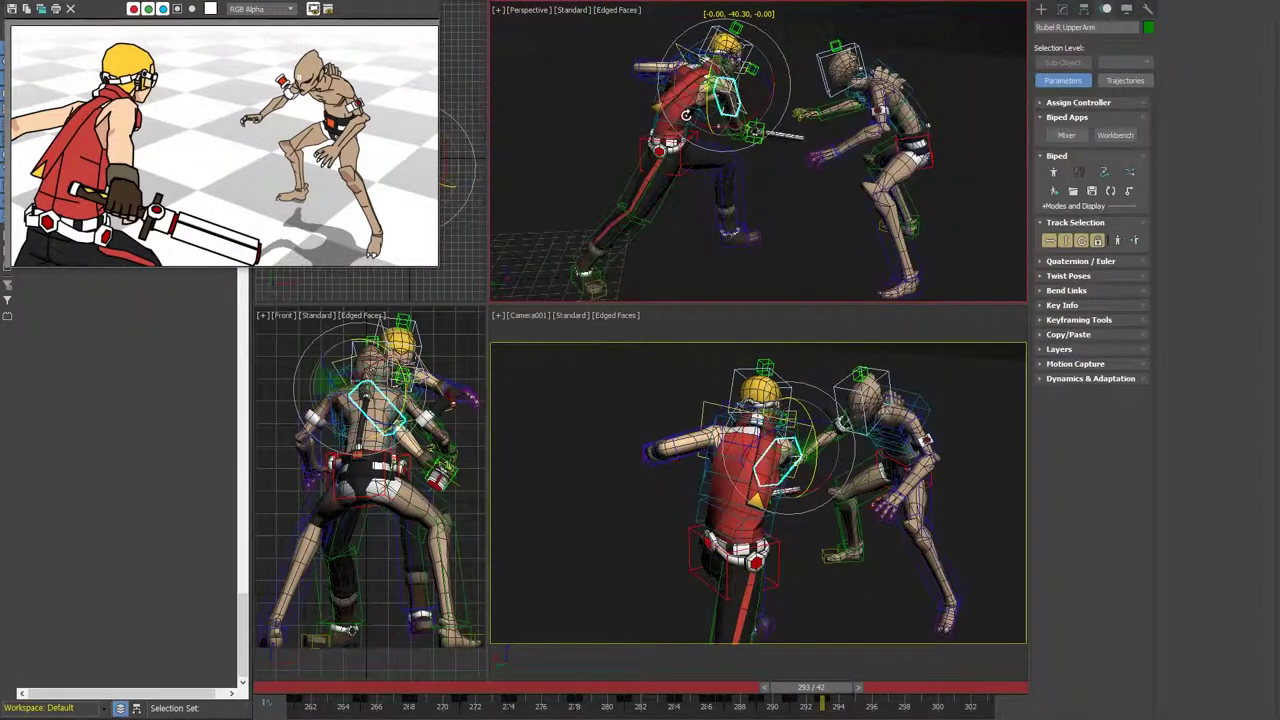
key("alt+w")
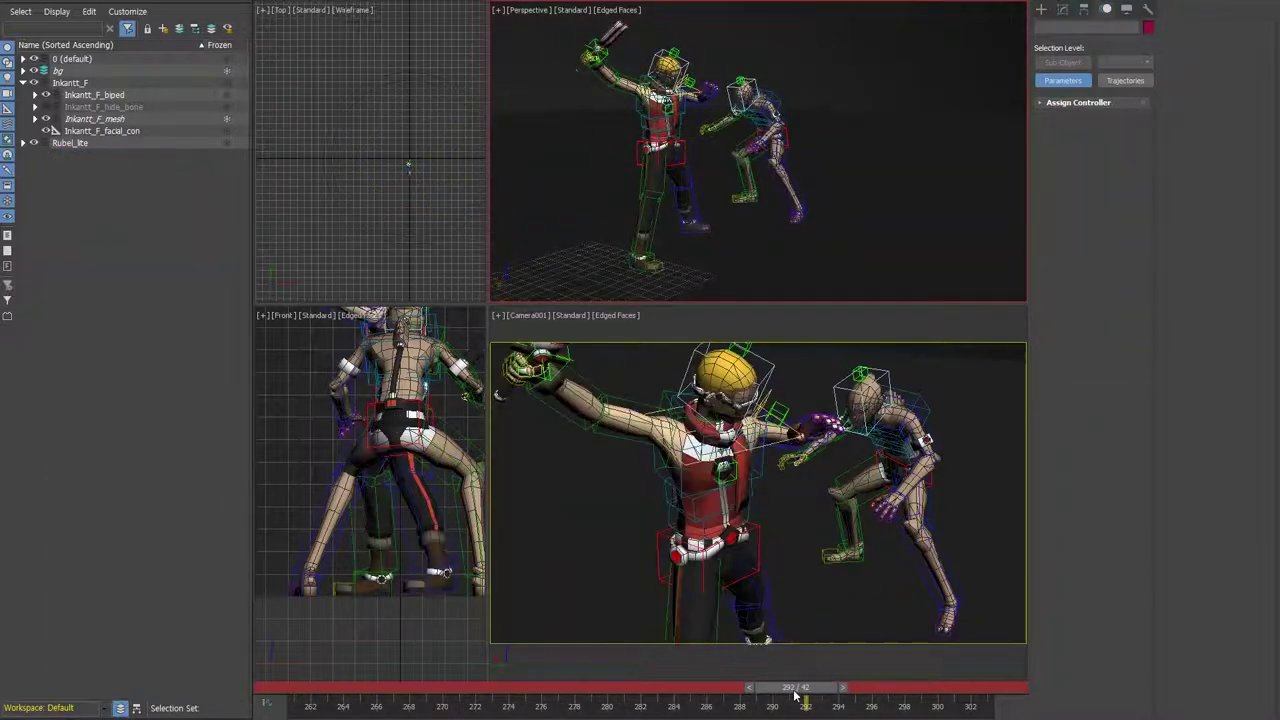
- Move to frame 295 and select Rubel's center of mass for rotation
left_click(843, 686)
key("ctrl+a")
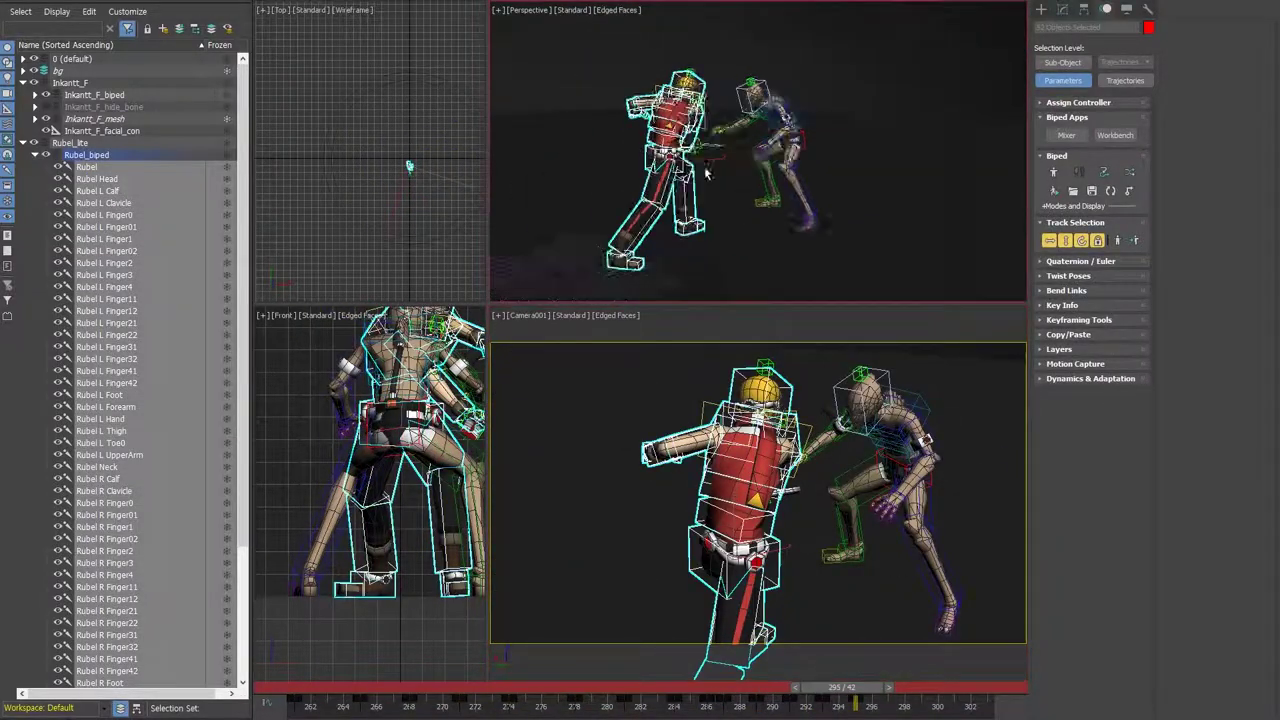
left_click(655, 158)
left_click(848, 690)
key("e")
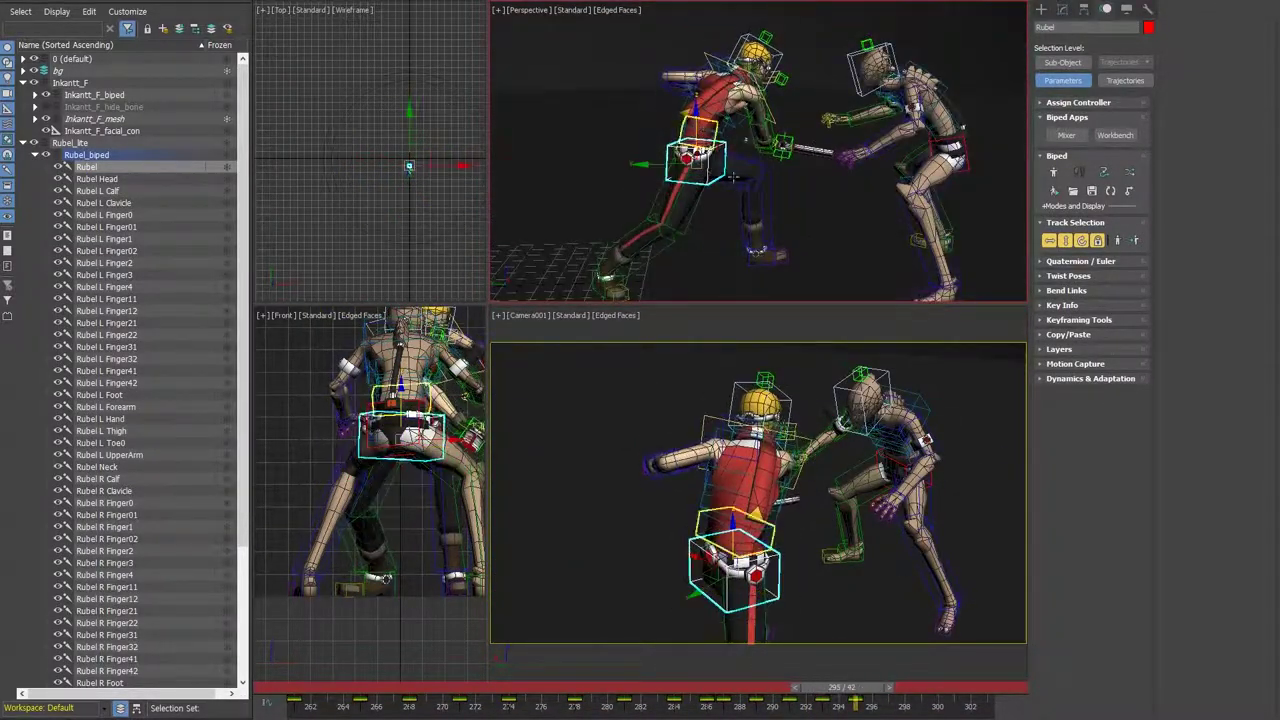
scroll(760, 150, "up", 3)
- Select Rubel's right upper arm, head, Spine2 and right foot while previewing the animation
left_click(790, 105)
mouse_move(808, 131)
middle_mouse_down("alt")
mouse_move(898, 97)
mouse_move(860, 60)
middle_mouse_up("alt")
left_click(857, 60)
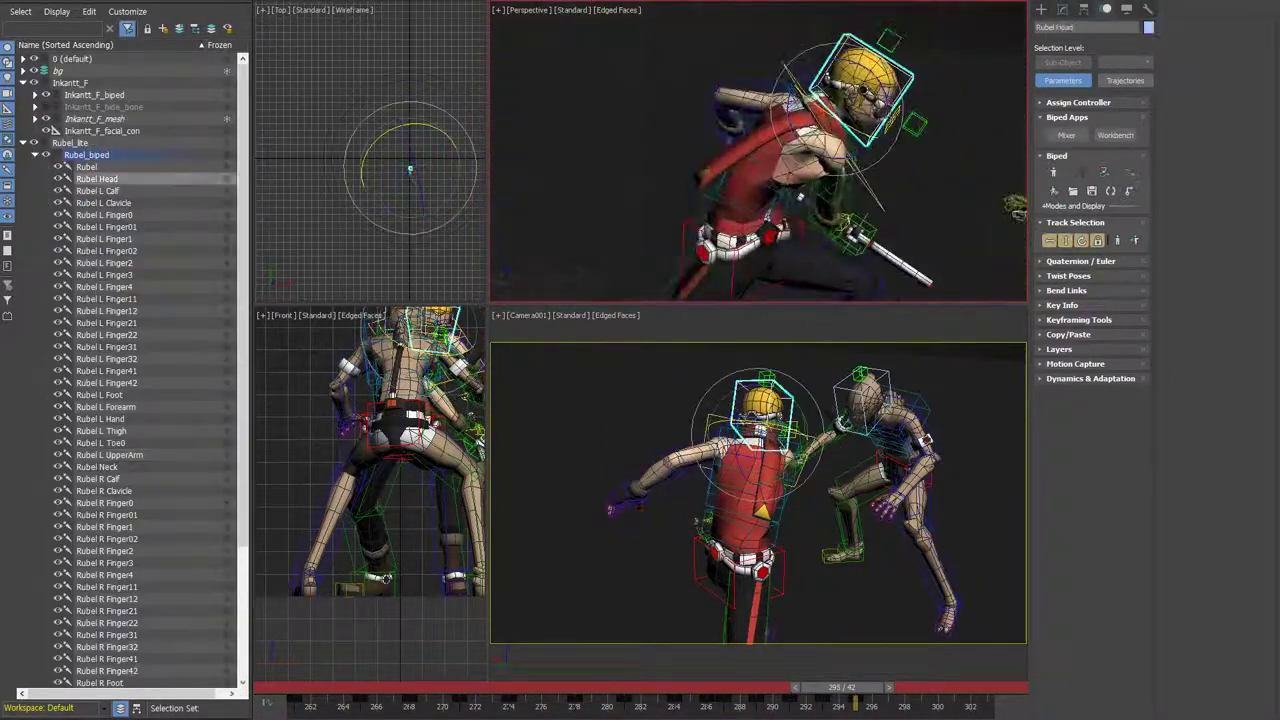
left_click(815, 172)
key("/")
left_click(675, 238)
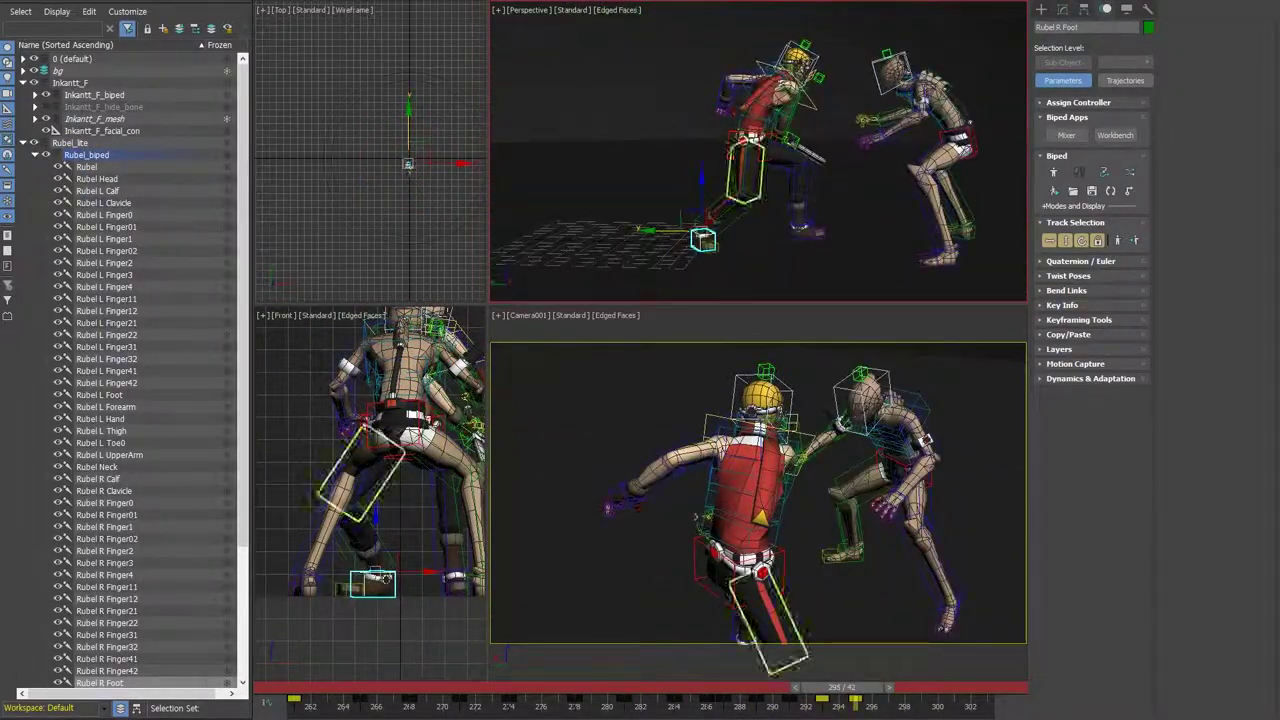
mouse_move(826, 688)
left_mouse_down()
mouse_move(848, 690)
mouse_move(816, 701)
left_mouse_up()
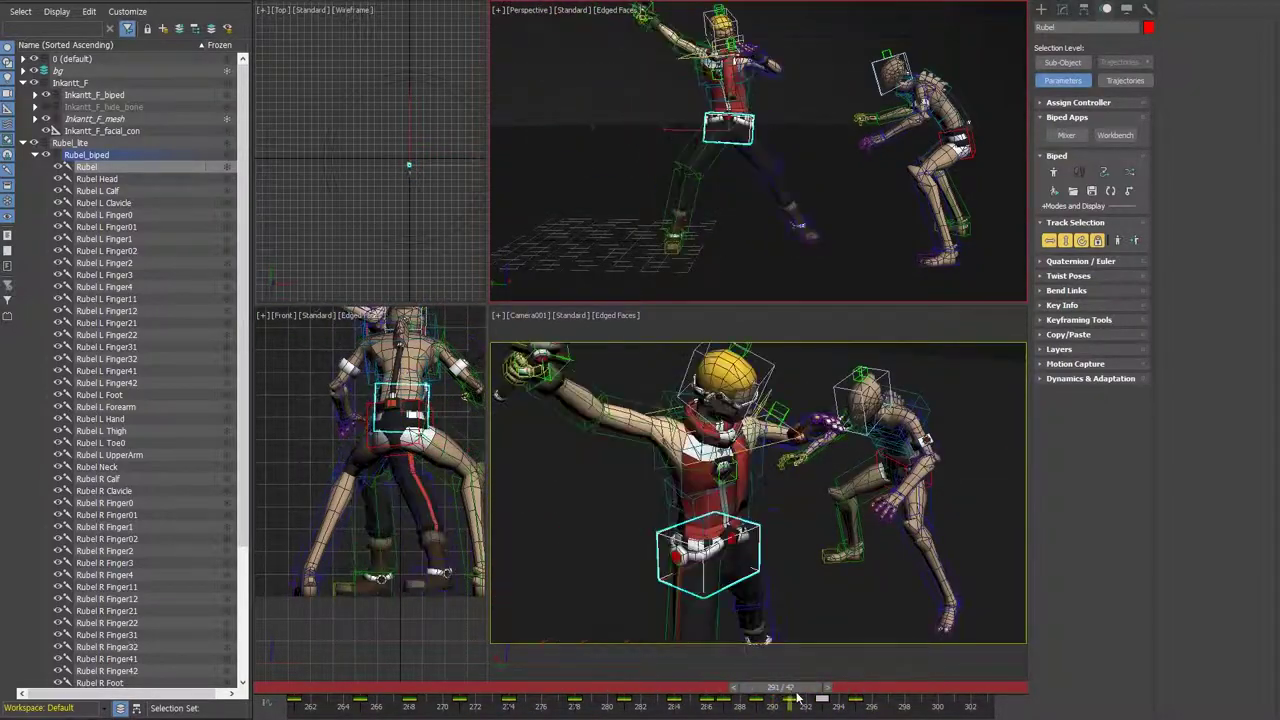
- At frame 292, bend Rubel's right forearm and raise the right upper arm with the sword
left_click_drag(782, 688, 858, 692)
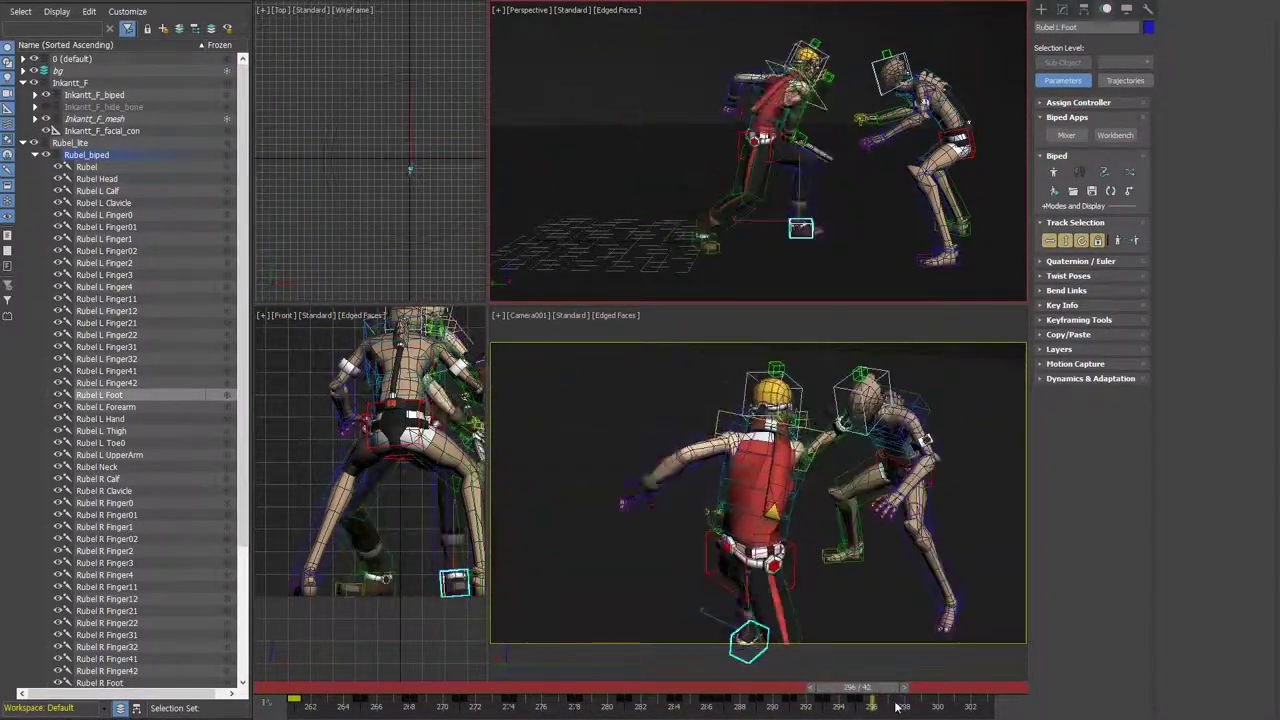
left_click_drag(857, 688, 808, 692)
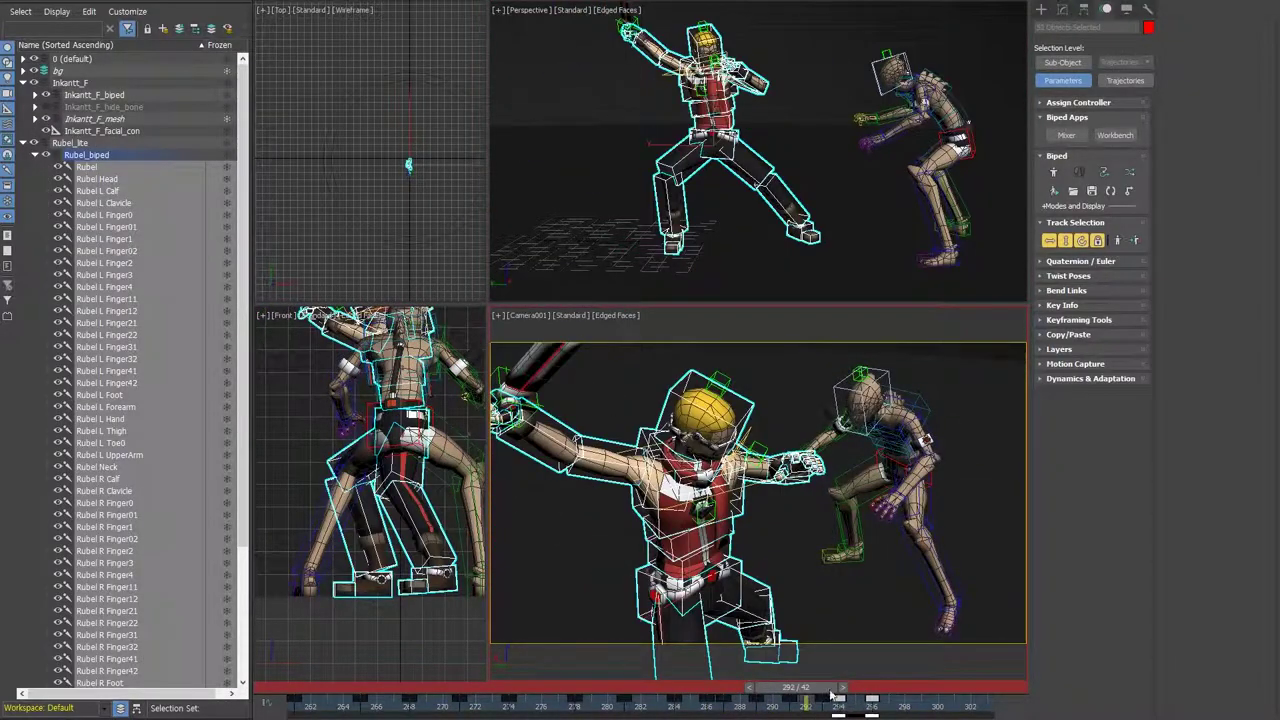
left_click(762, 645)
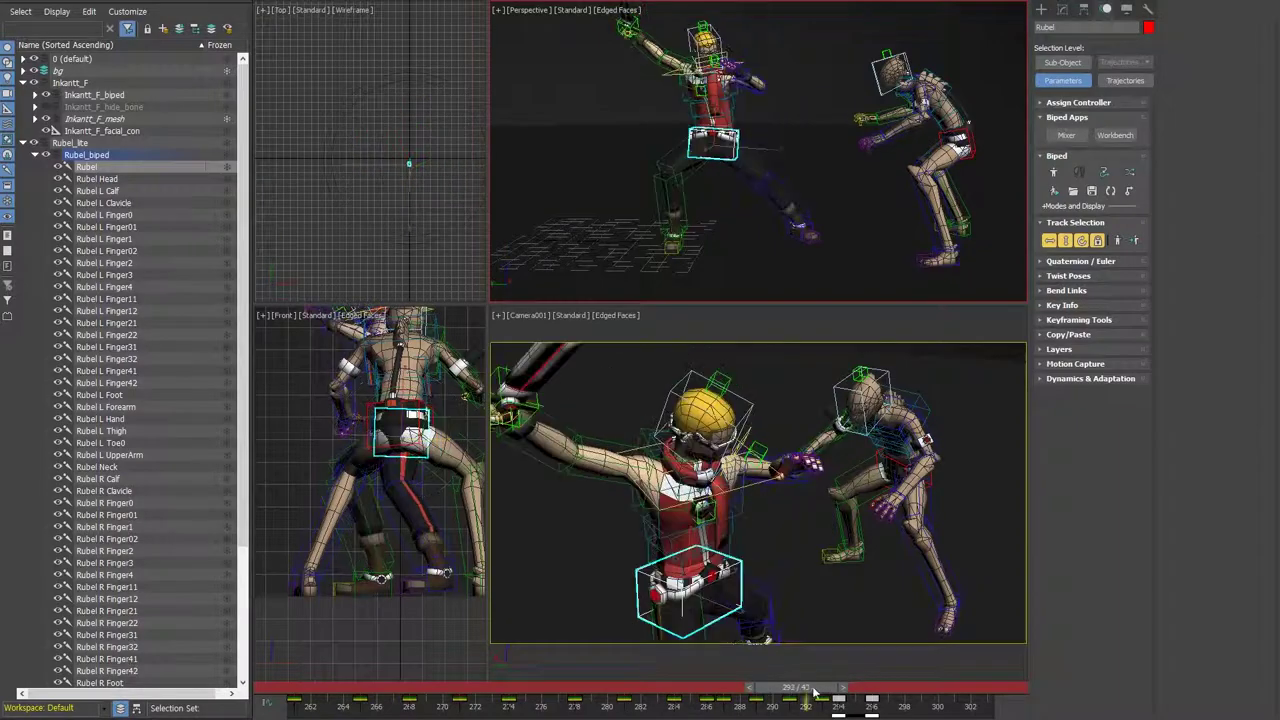
left_click_drag(855, 699, 797, 705)
left_click(600, 415)
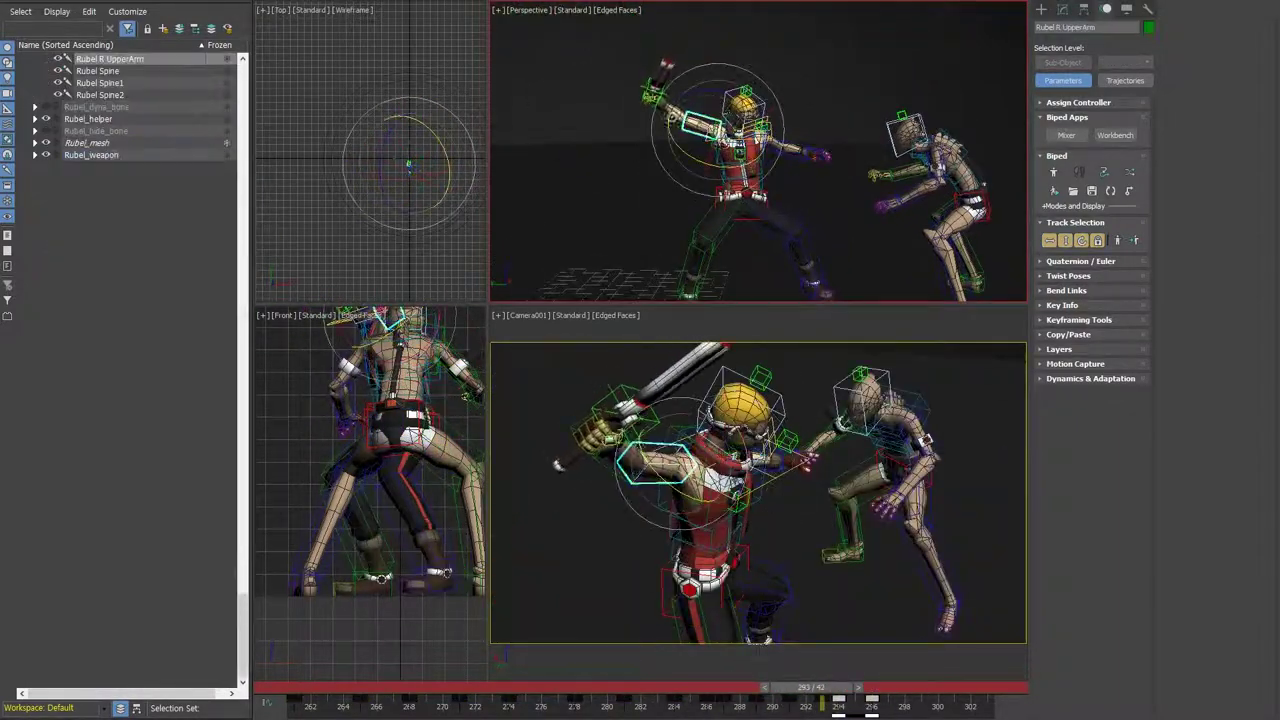
middle_click_drag(847, 188, 760, 150, "alt")
mouse_move(760, 150)
left_mouse_down()
mouse_move(708, 123)
mouse_move(720, 125)
left_mouse_up()
mouse_move(720, 125)
middle_mouse_down("alt")
mouse_move(734, 157)
mouse_move(831, 241)
middle_mouse_up("alt")
mouse_move(810, 687)
left_mouse_down()
mouse_move(808, 668)
mouse_move(794, 698)
mouse_move(766, 694)
left_mouse_up()
- Play back the attack across frames 288 to 294 and select the whole Rubel biped
key("e")
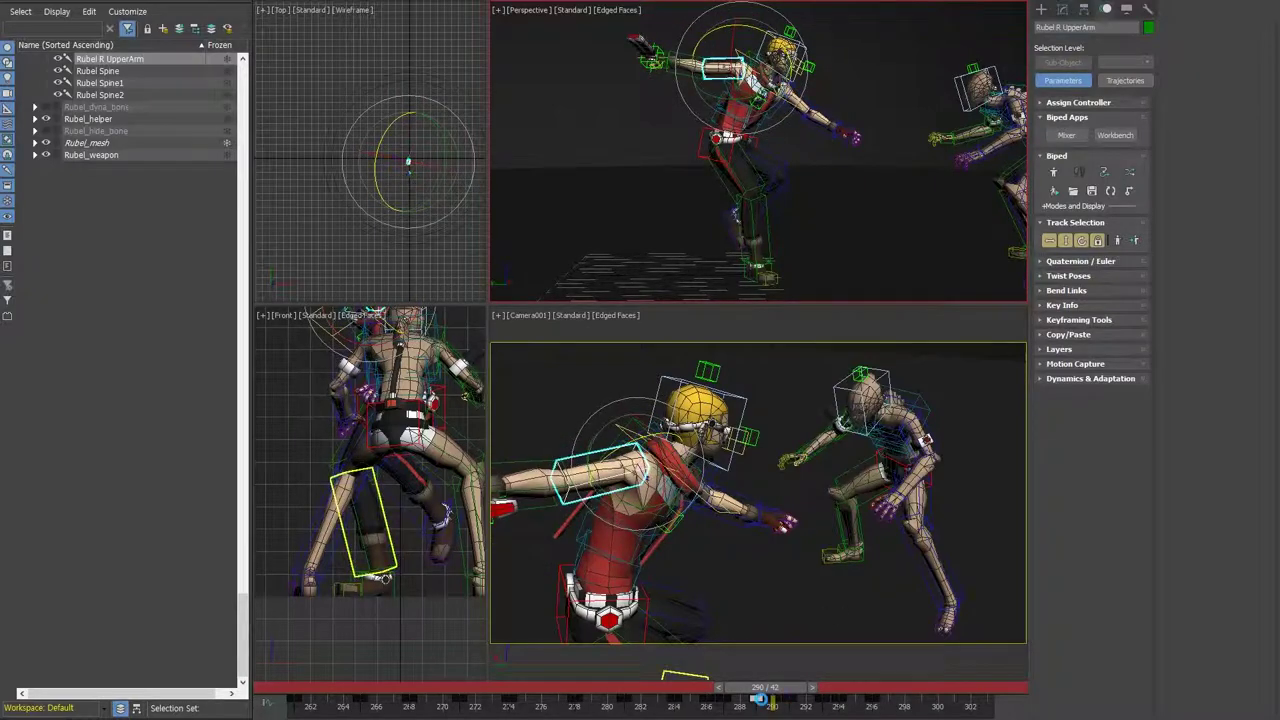
left_click_drag(772, 712, 848, 703)
key("slash")
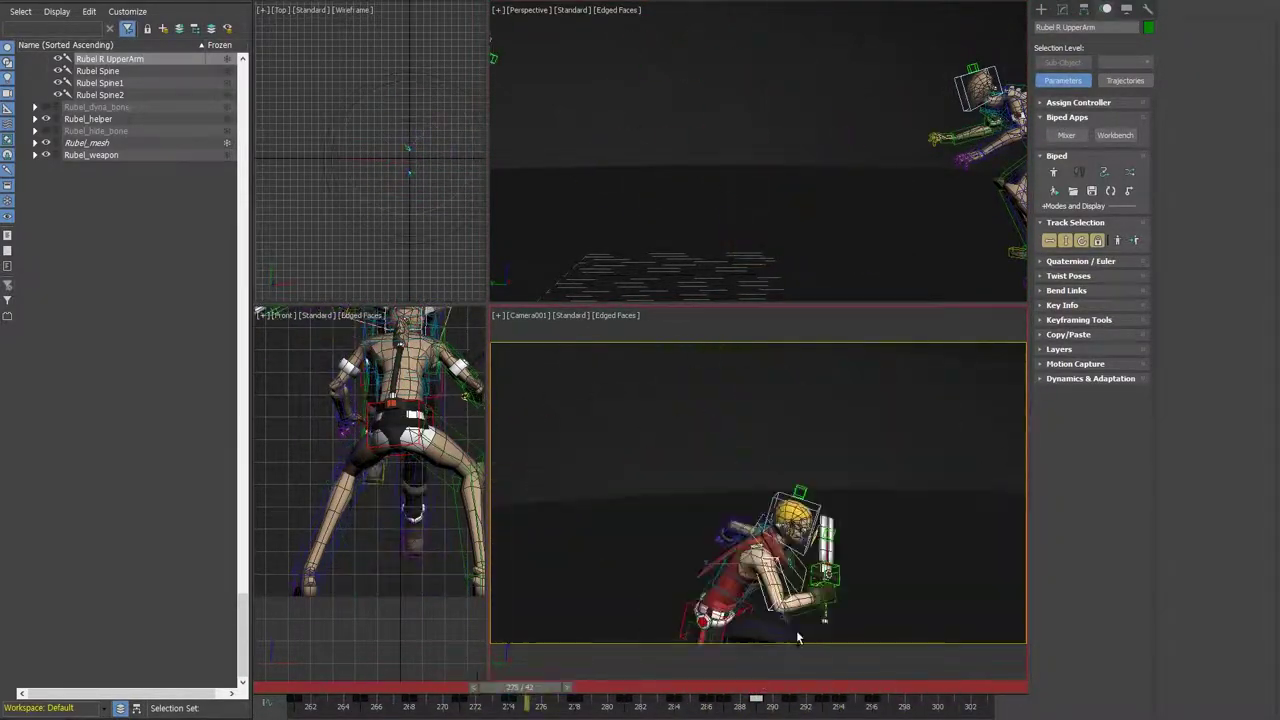
double_click(798, 638)
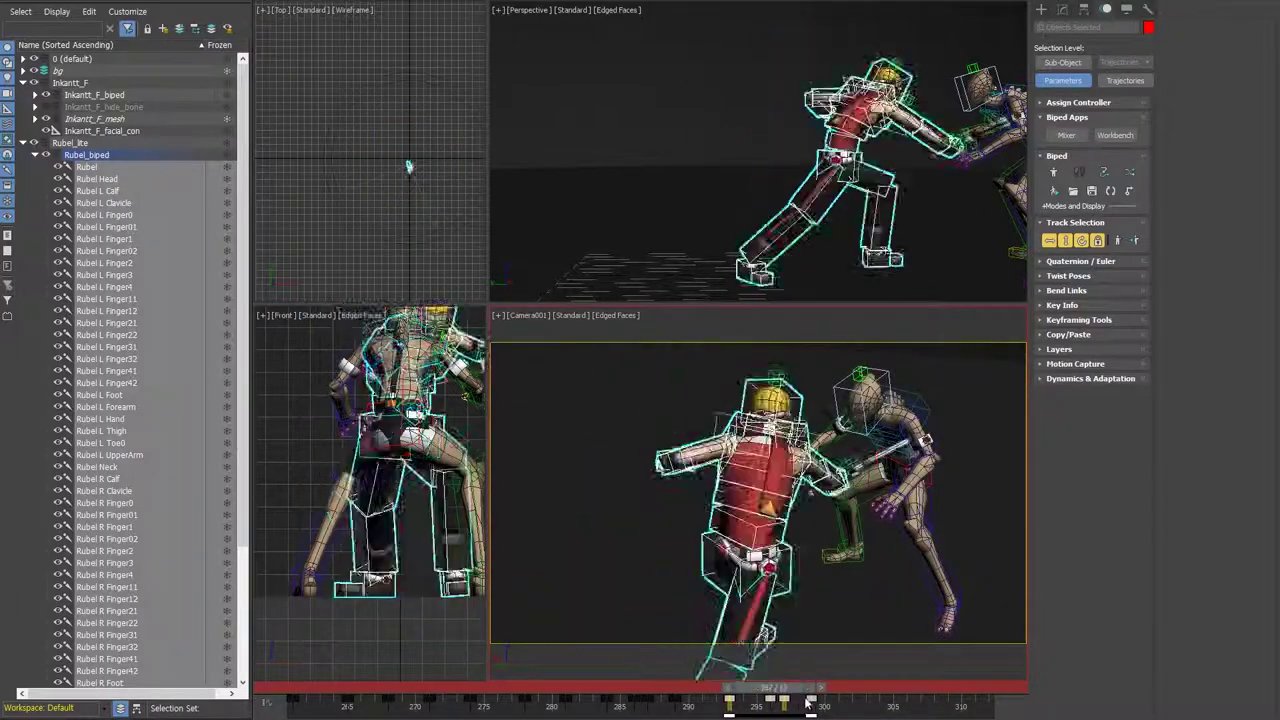
- Select Rubel's right upper arm around frame 290, frame it in the perspective view, and check the pose
left_click_drag(784, 700, 742, 706)
left_click(740, 585)
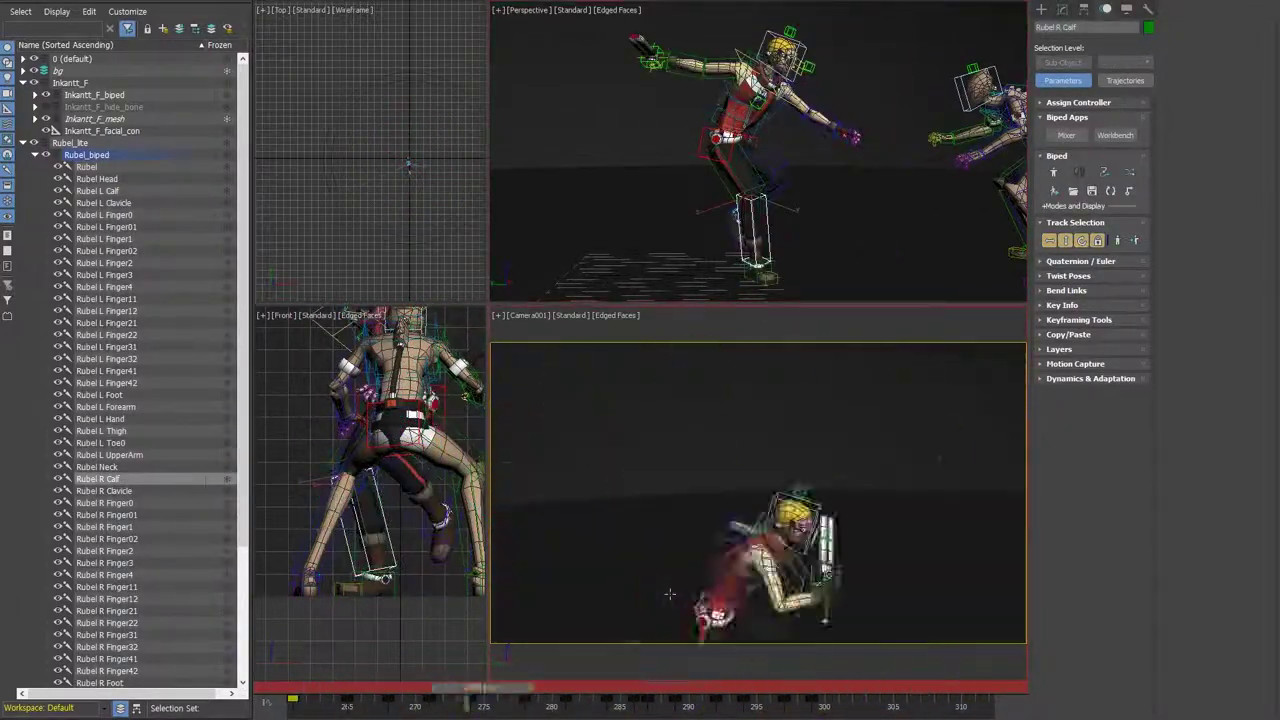
left_click(772, 66)
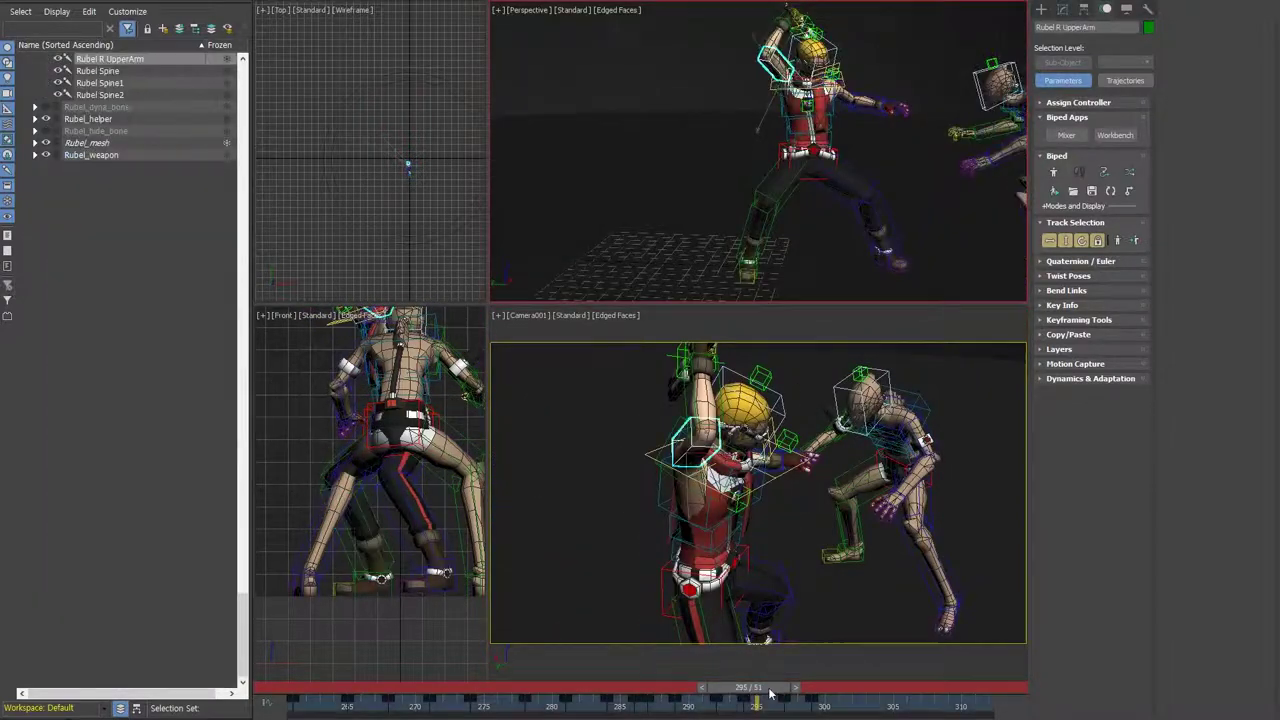
left_click_drag(735, 687, 708, 679)
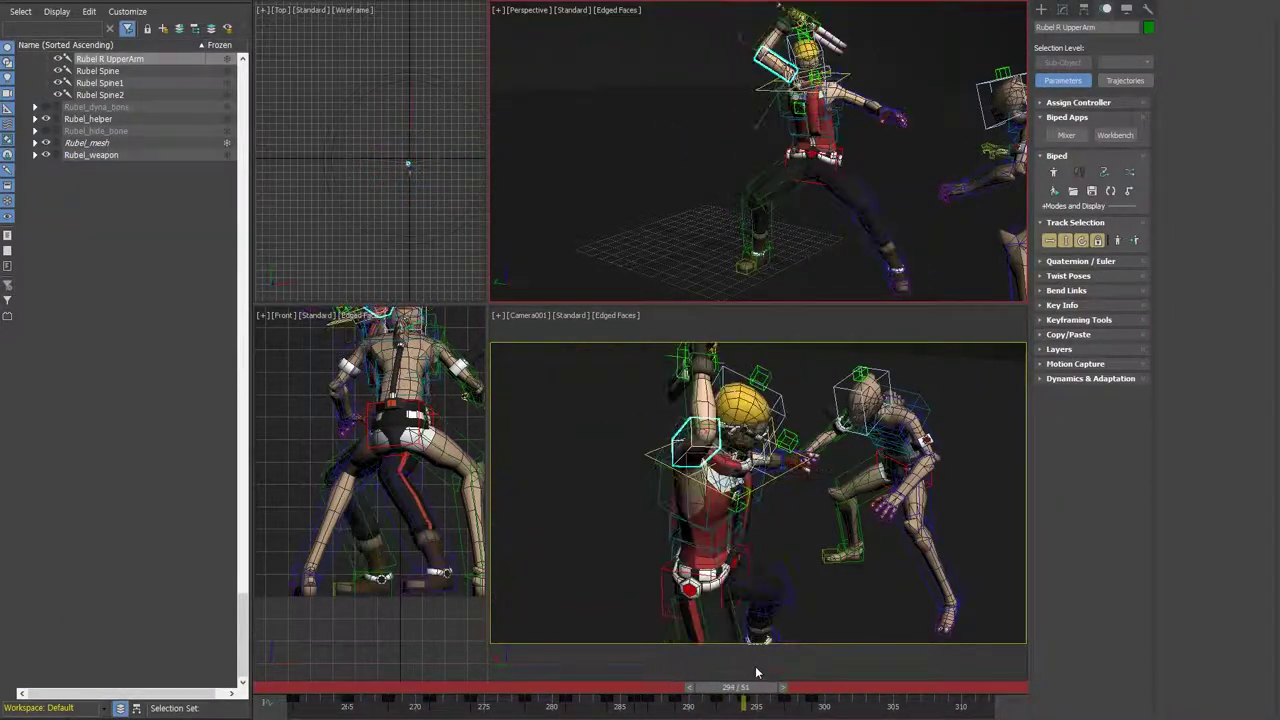
key("z")
left_click(764, 35)
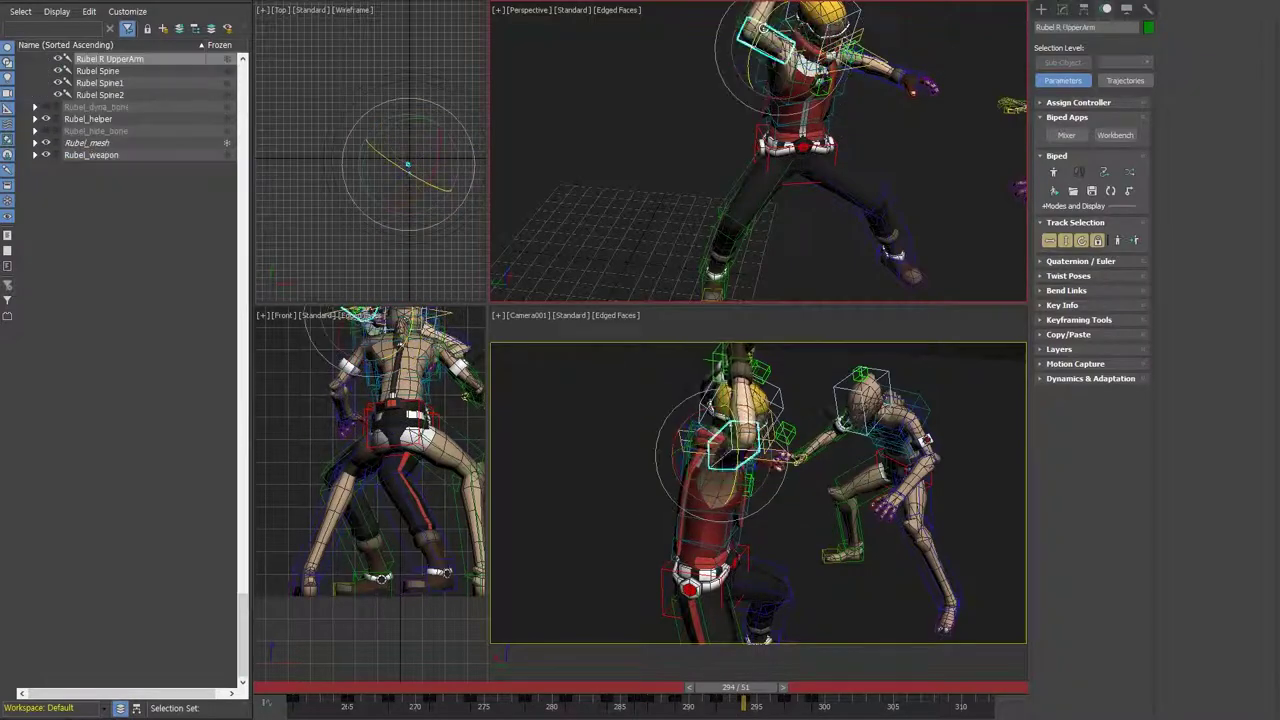
left_click_drag(745, 688, 748, 692)
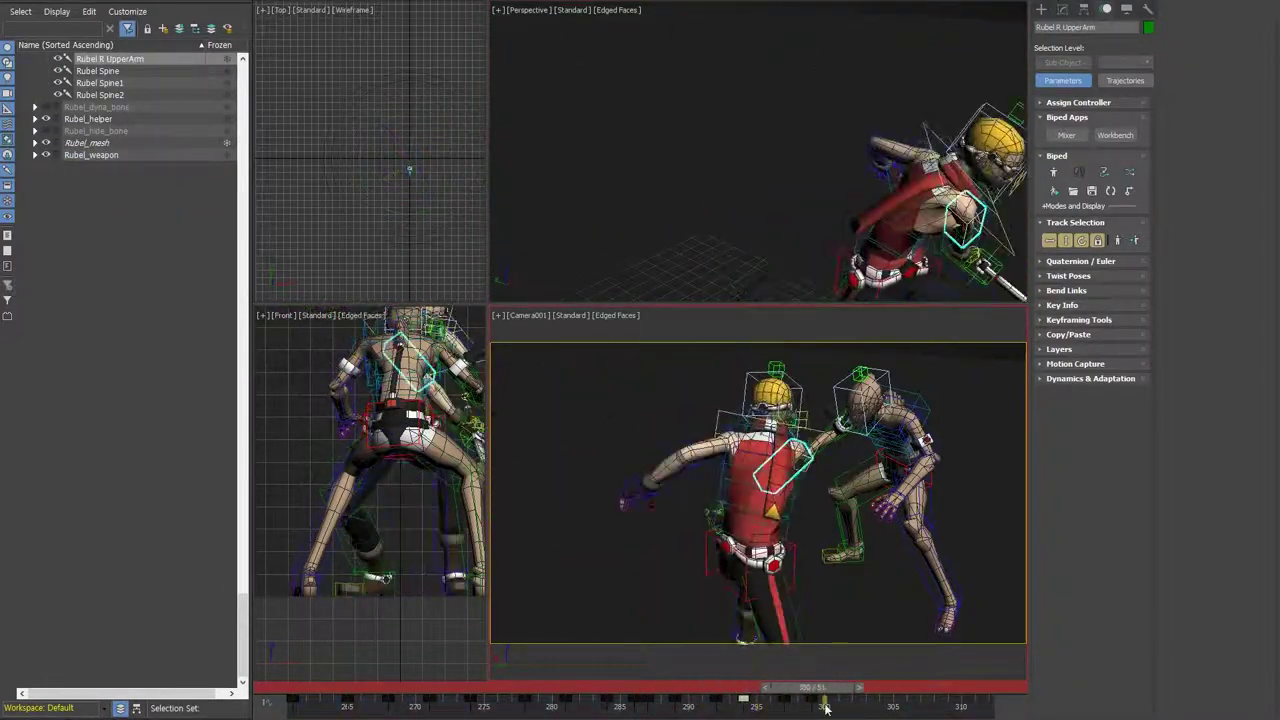
left_click_drag(790, 690, 745, 690)
- Rotate Rubel's right clavicle, hand and upper arm around frames 295–298
key("Page_Up")
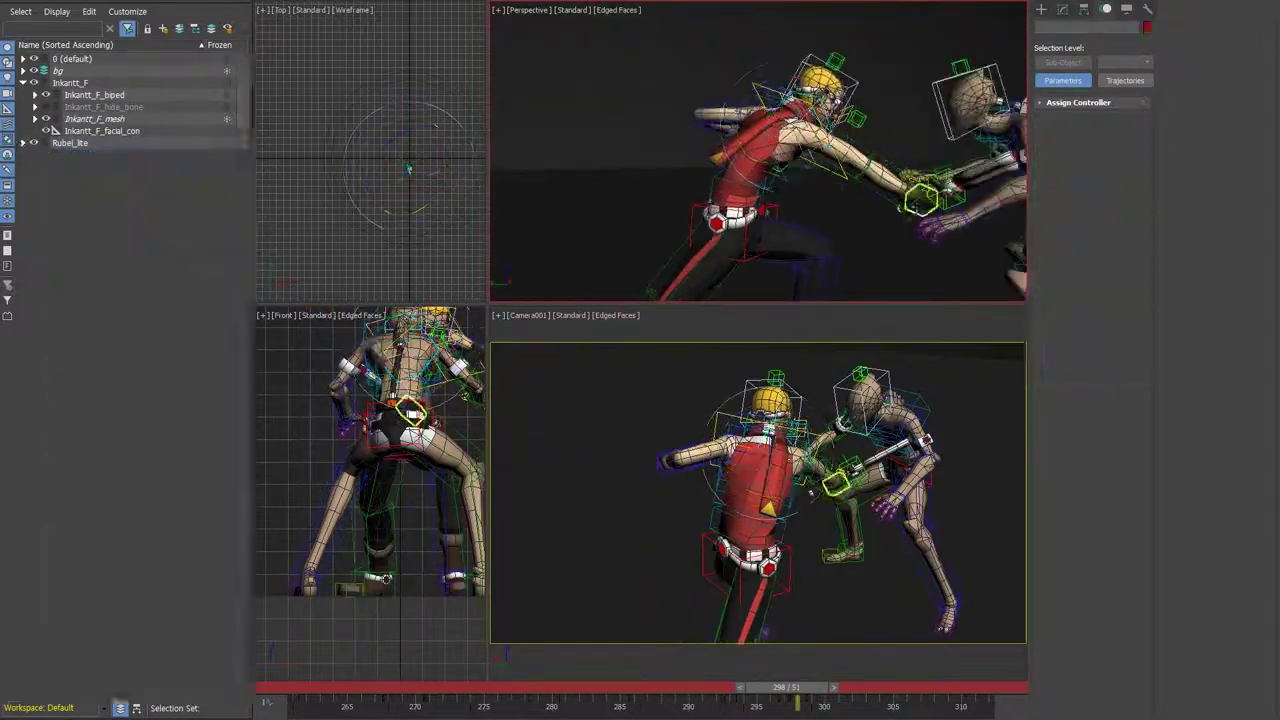
left_click(929, 206)
middle_click_drag(929, 206, 729, 145, "alt")
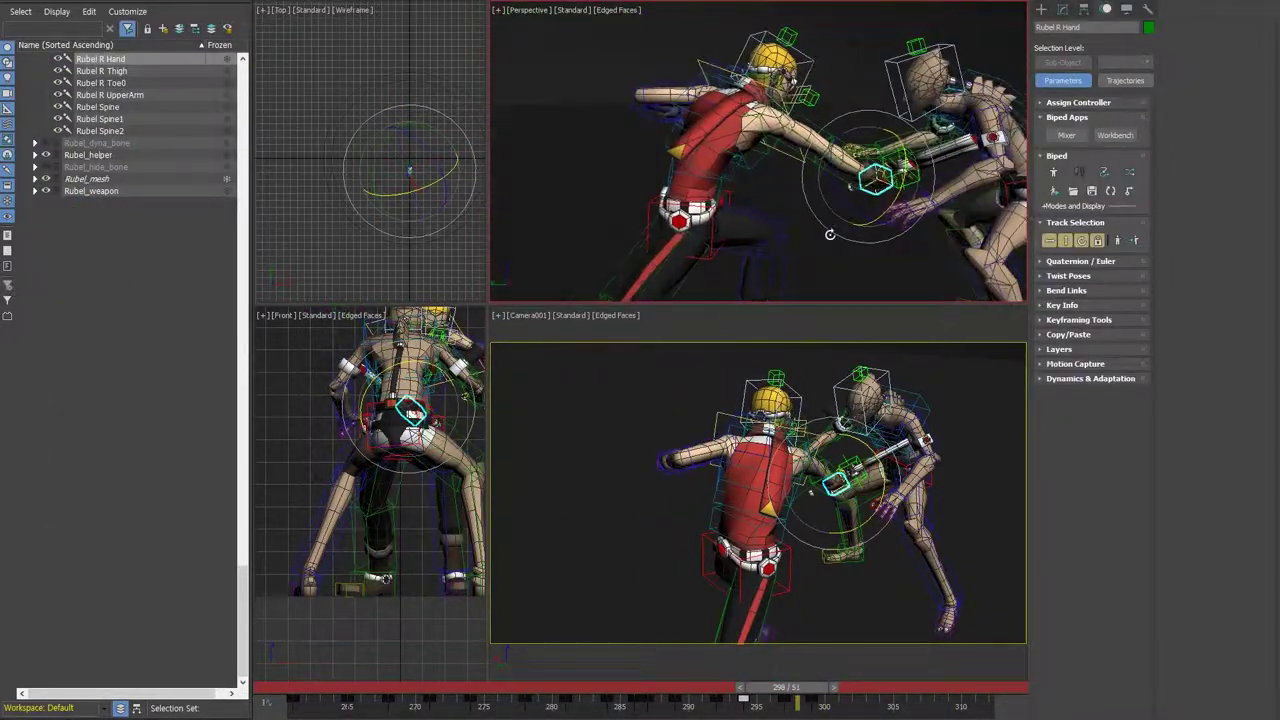
left_click(729, 145)
left_click_drag(825, 695, 748, 684)
key("e")
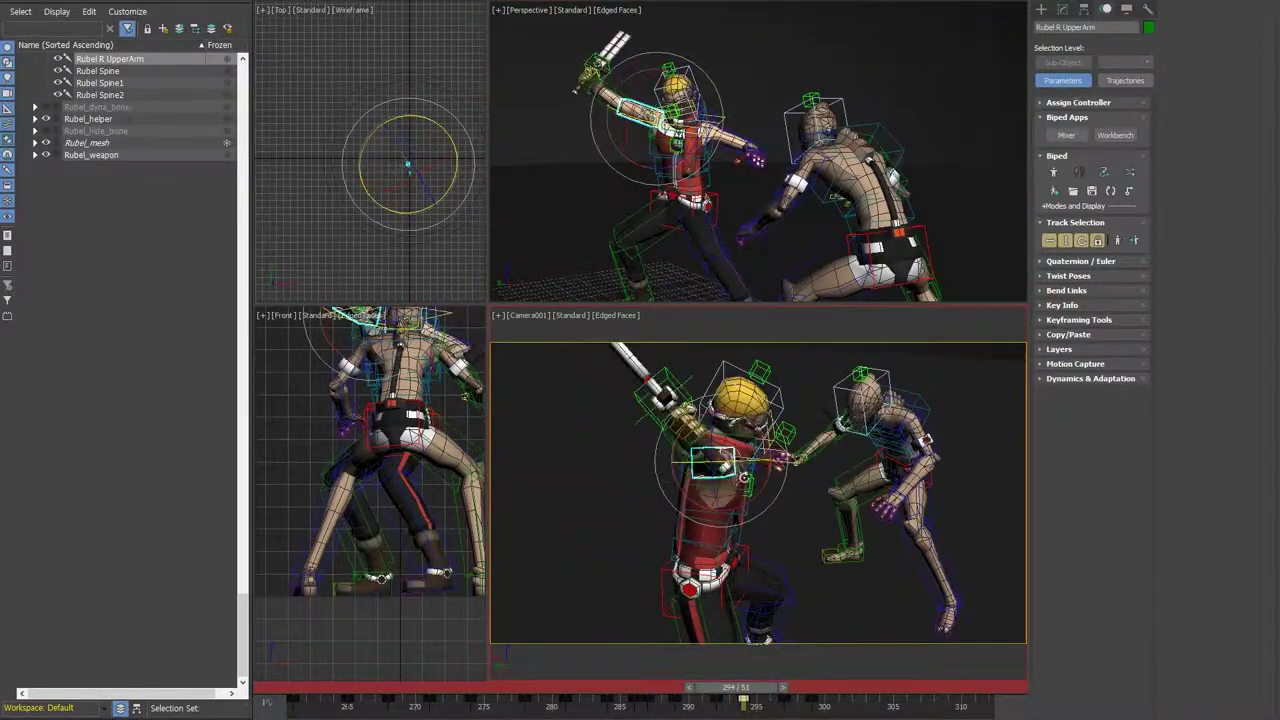
left_click(783, 690)
- Adjust Rubel's right upper arm, clavicle and left forearm, then review both fighters from frame 292
left_click_drag(886, 708, 795, 707)
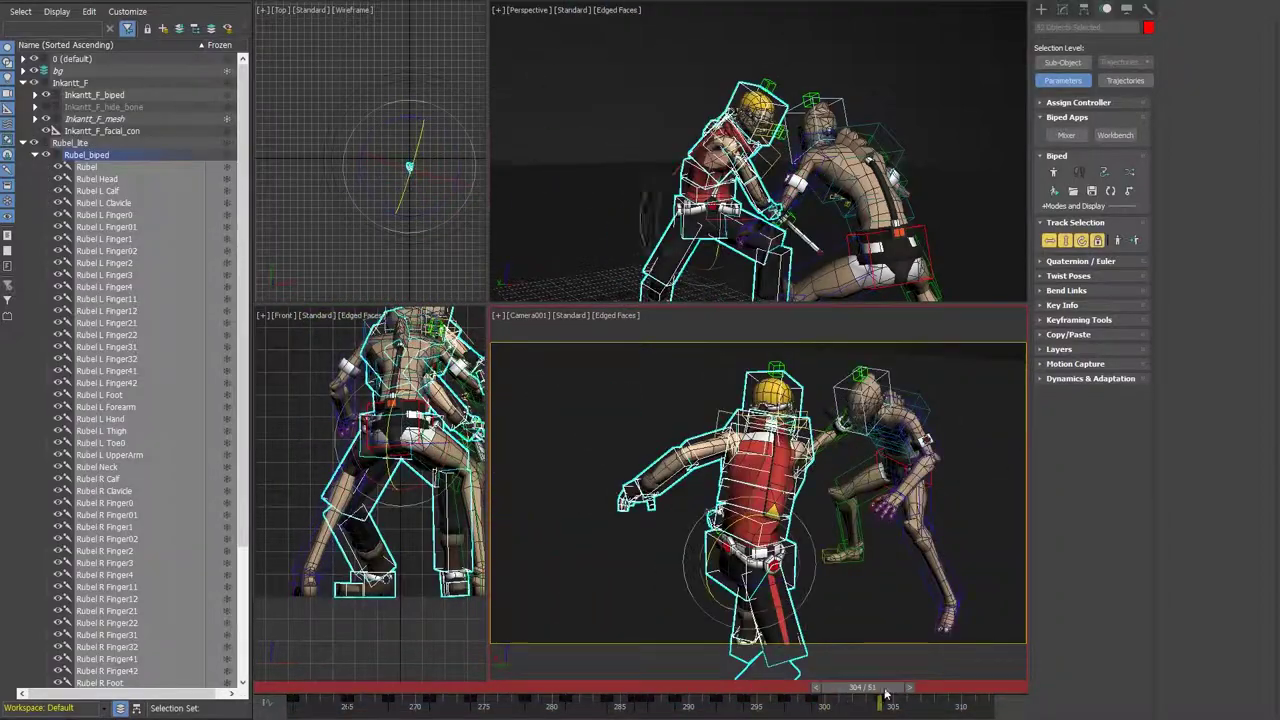
left_click(87, 166)
mouse_move(736, 134)
middle_mouse_down("alt")
mouse_move(660, 180)
mouse_move(700, 160)
middle_mouse_up("alt")
left_click(715, 160)
key("e")
left_click(640, 197)
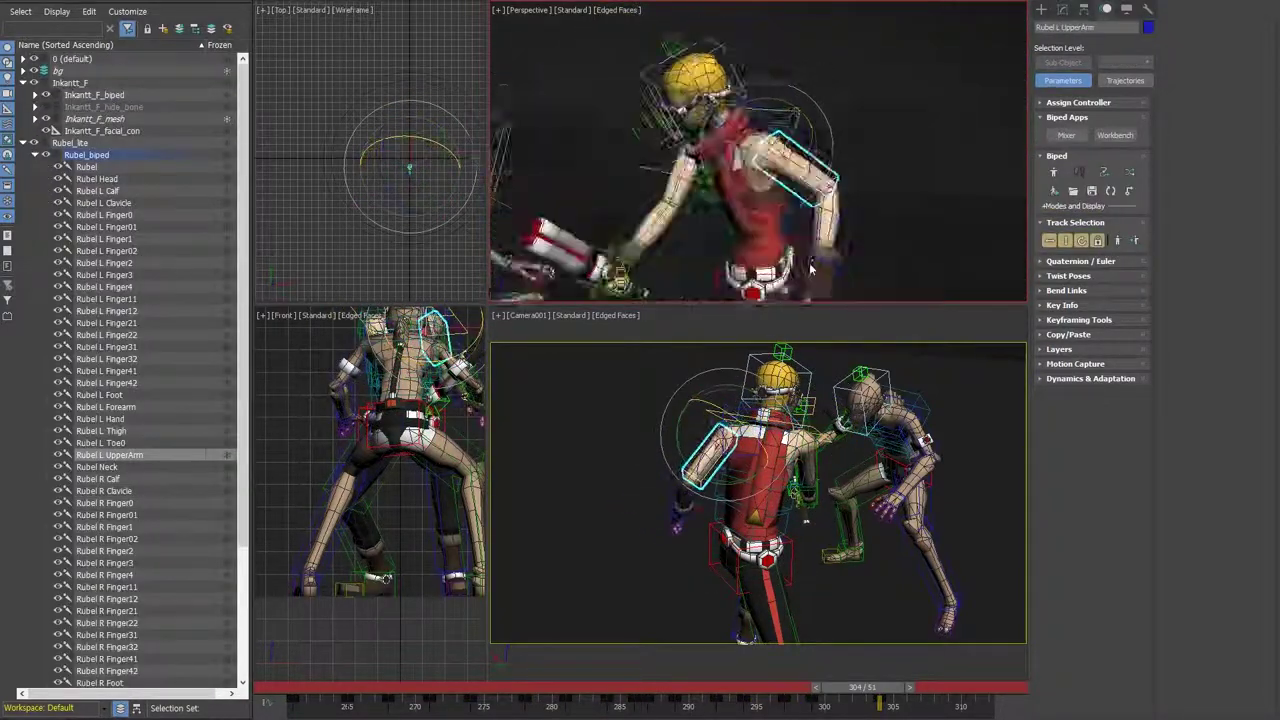
left_click(660, 475)
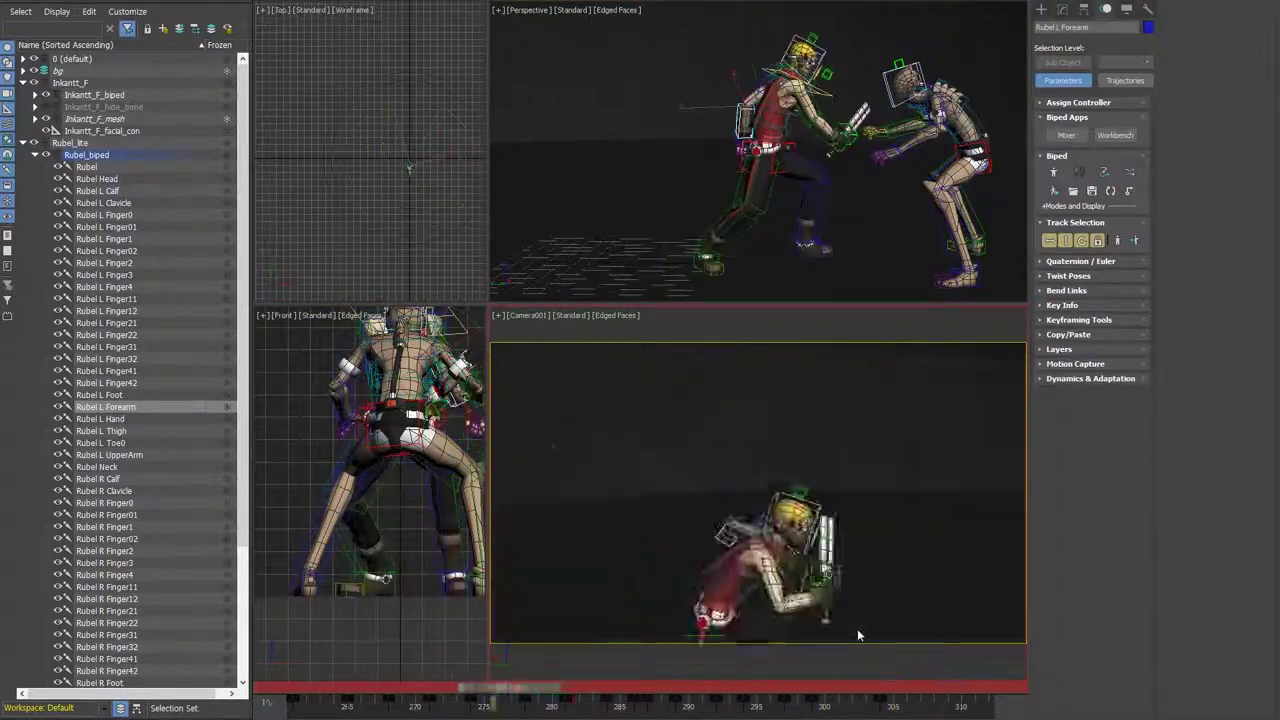
middle_click_drag(790, 200, 838, 144, "alt")
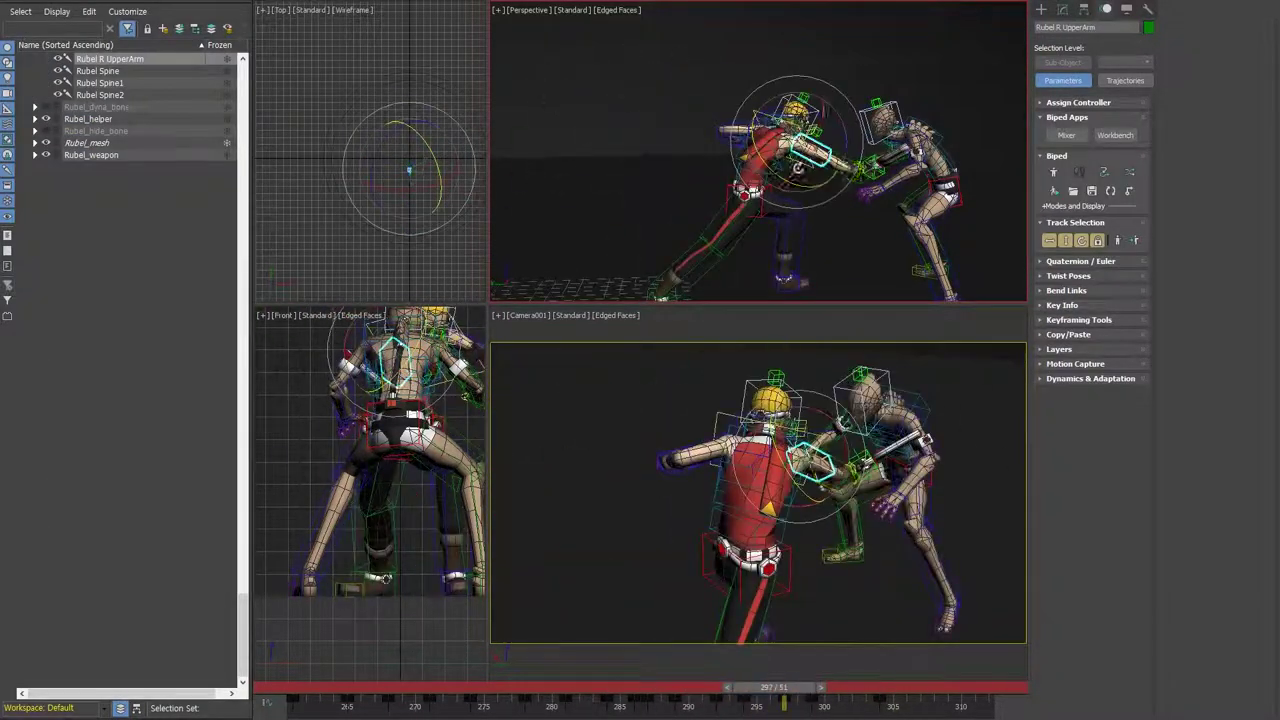
left_click_drag(826, 692, 800, 663)
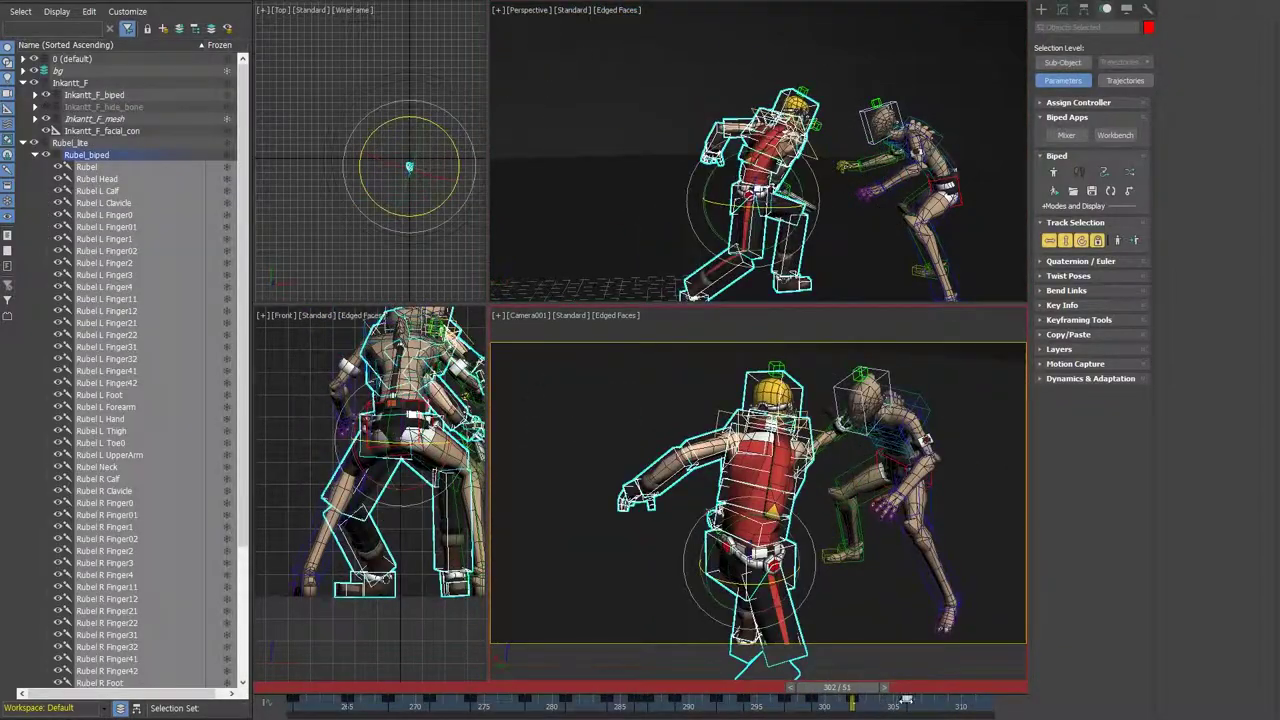
- Play back the animation up to frame 304 and preview the camera view with plain shading
left_click(99, 395)
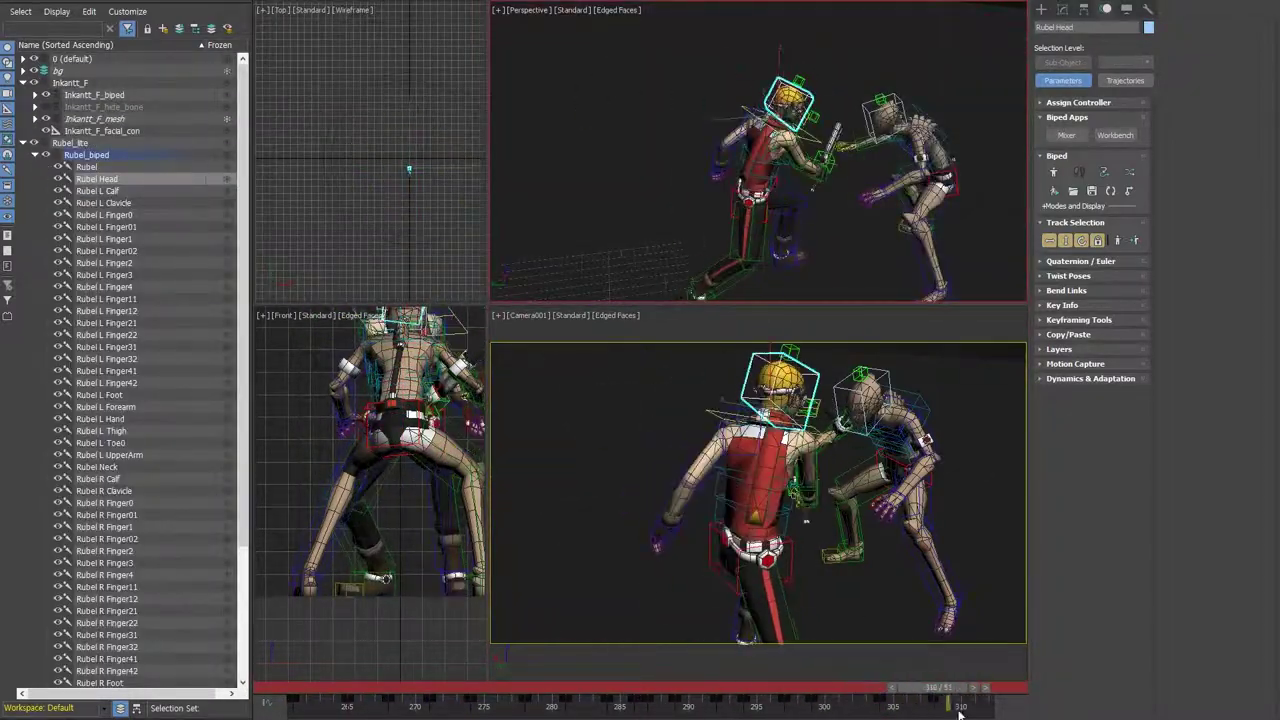
left_click_drag(948, 712, 880, 688)
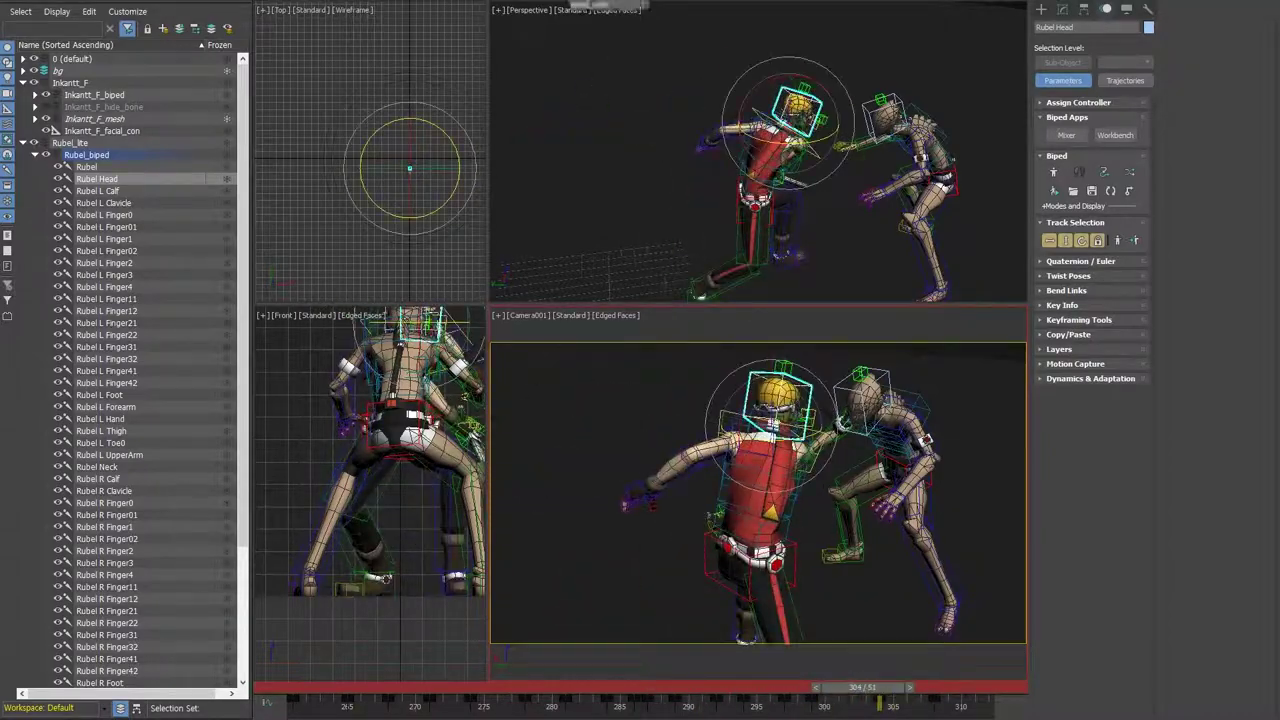
left_click(858, 553)
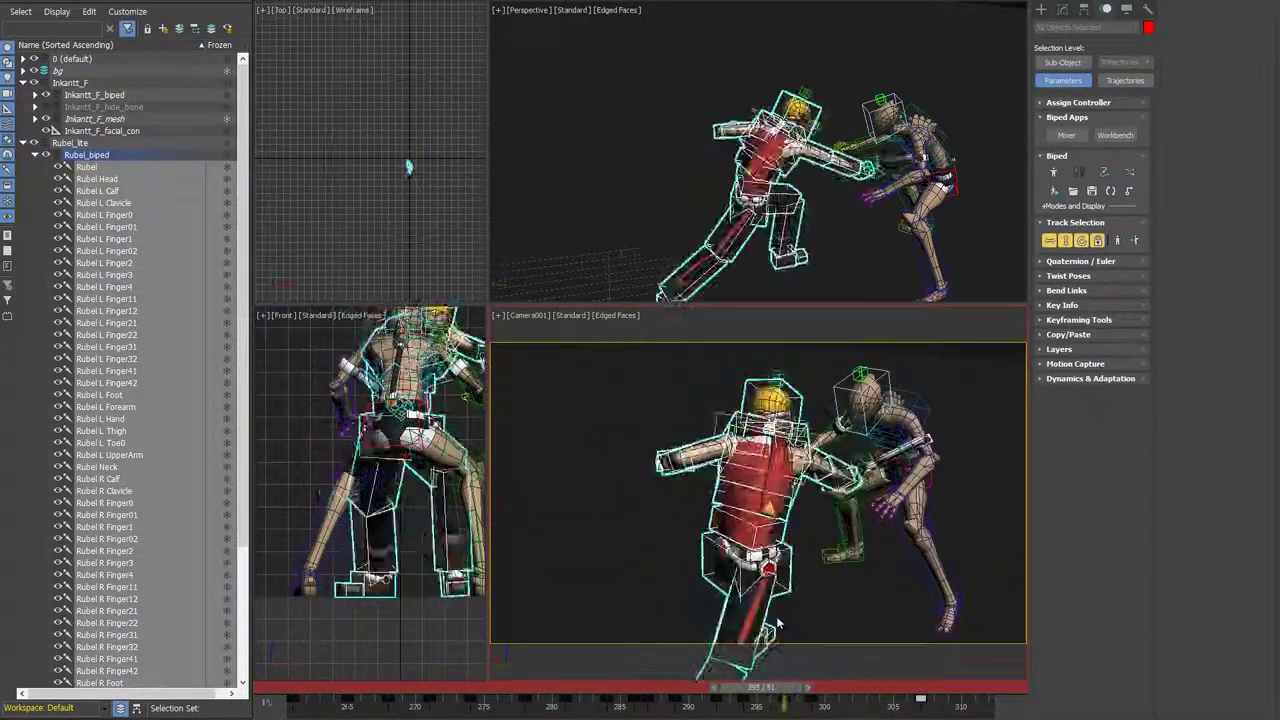
key("F4")
- Tilt Rubel's Spine2 slightly and rotate his right upper arm down
left_click(760, 440)
key("z")
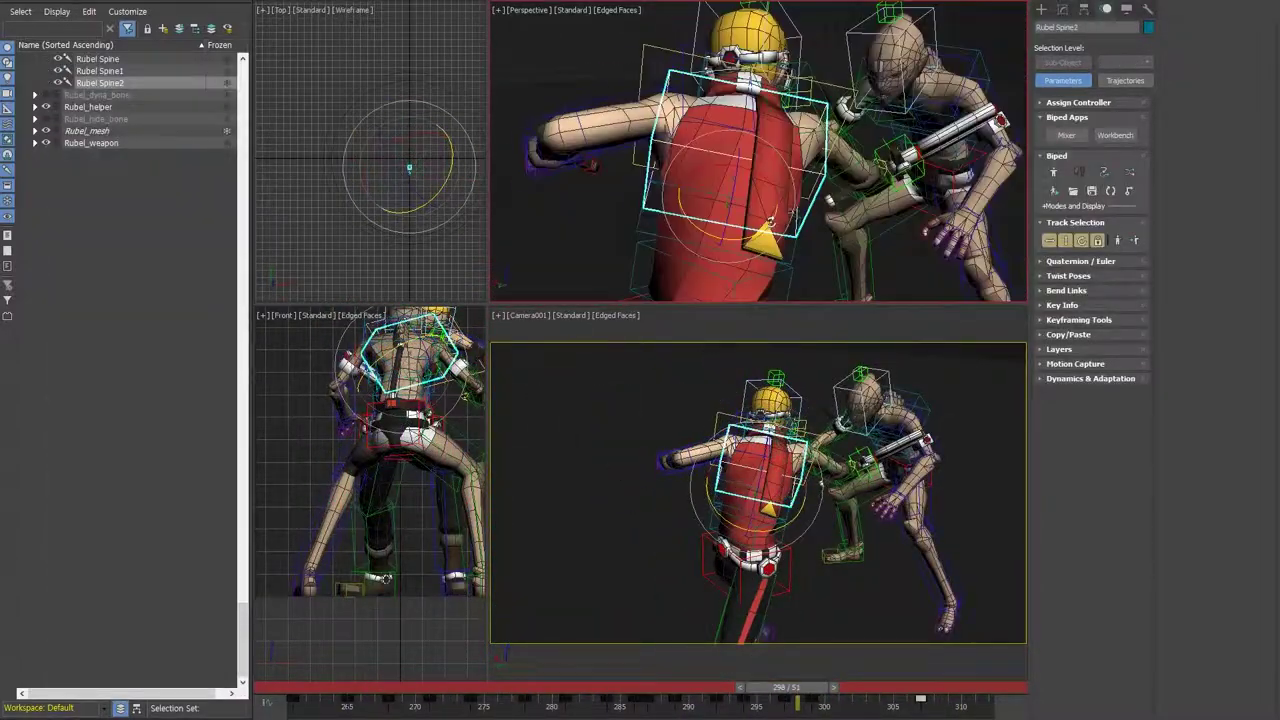
mouse_move(764, 176)
middle_mouse_down("alt")
mouse_move(749, 141)
mouse_move(740, 150)
middle_mouse_up("alt")
left_click(805, 190)
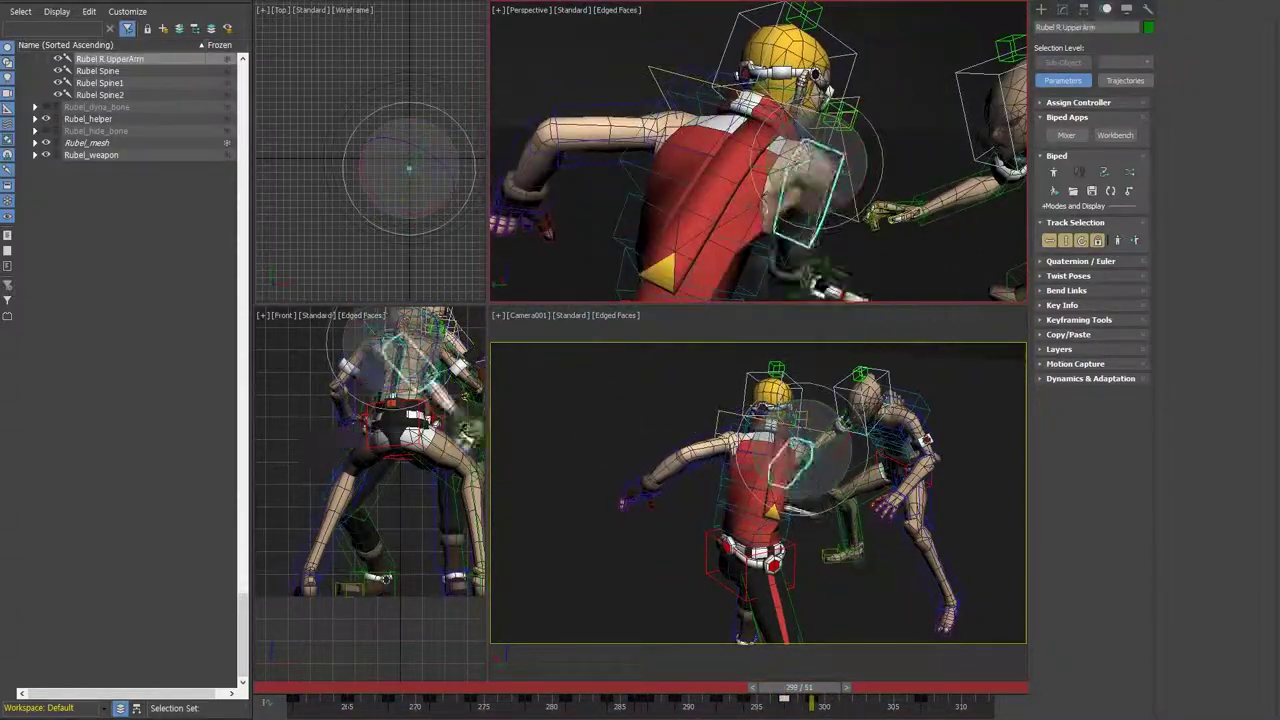
left_click_drag(750, 298, 812, 298)
- Render the Camera001 shot to compare the pose, then return to around frame 296
mouse_move(760, 150)
middle_mouse_down("alt")
mouse_move(760, 120)
mouse_move(800, 170)
mouse_move(800, 120)
middle_mouse_up("alt")
left_click(770, 220)
key("shift+q")
mouse_move(848, 687)
left_mouse_down()
mouse_move(765, 690)
mouse_move(812, 688)
mouse_move(665, 665)
mouse_move(820, 662)
left_mouse_up()
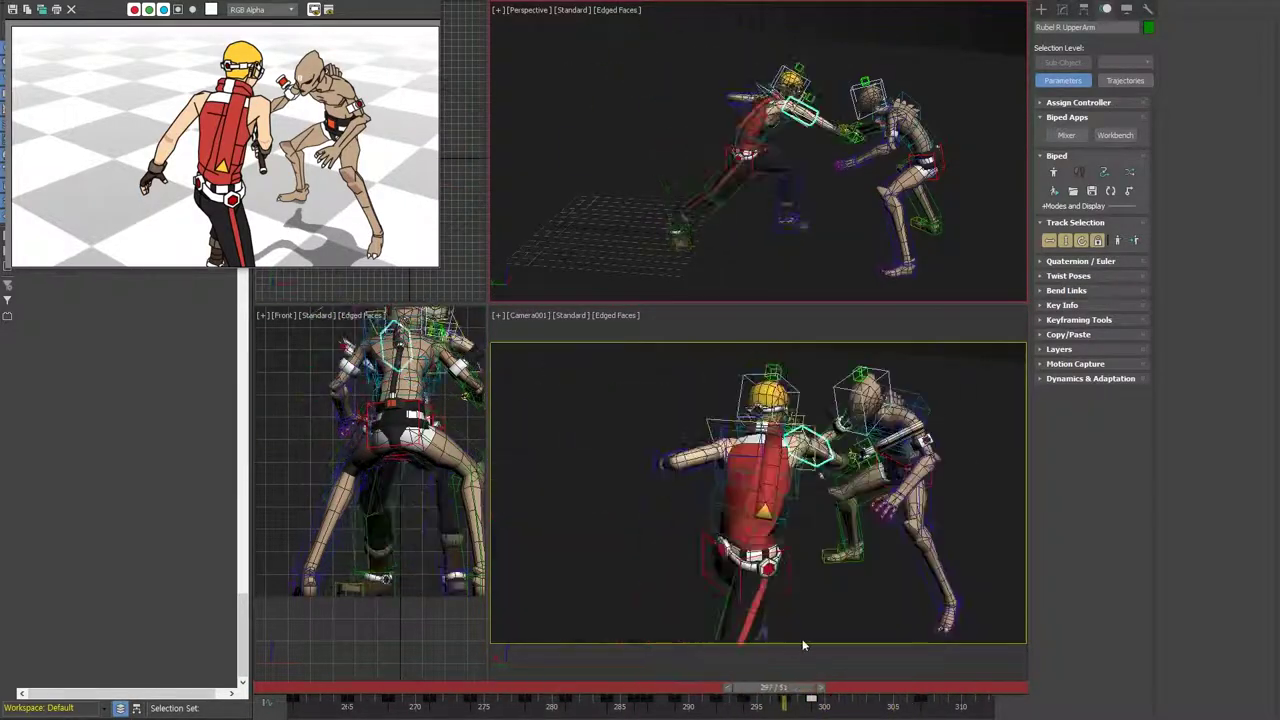
- Review frames 289–307 and bend Inkantt_F about 20° forward at the pelvis
mouse_move(928, 678)
left_mouse_down()
mouse_move(877, 645)
mouse_move(655, 671)
mouse_move(800, 690)
mouse_move(720, 666)
mouse_move(789, 686)
mouse_move(724, 685)
mouse_move(805, 677)
left_mouse_up()
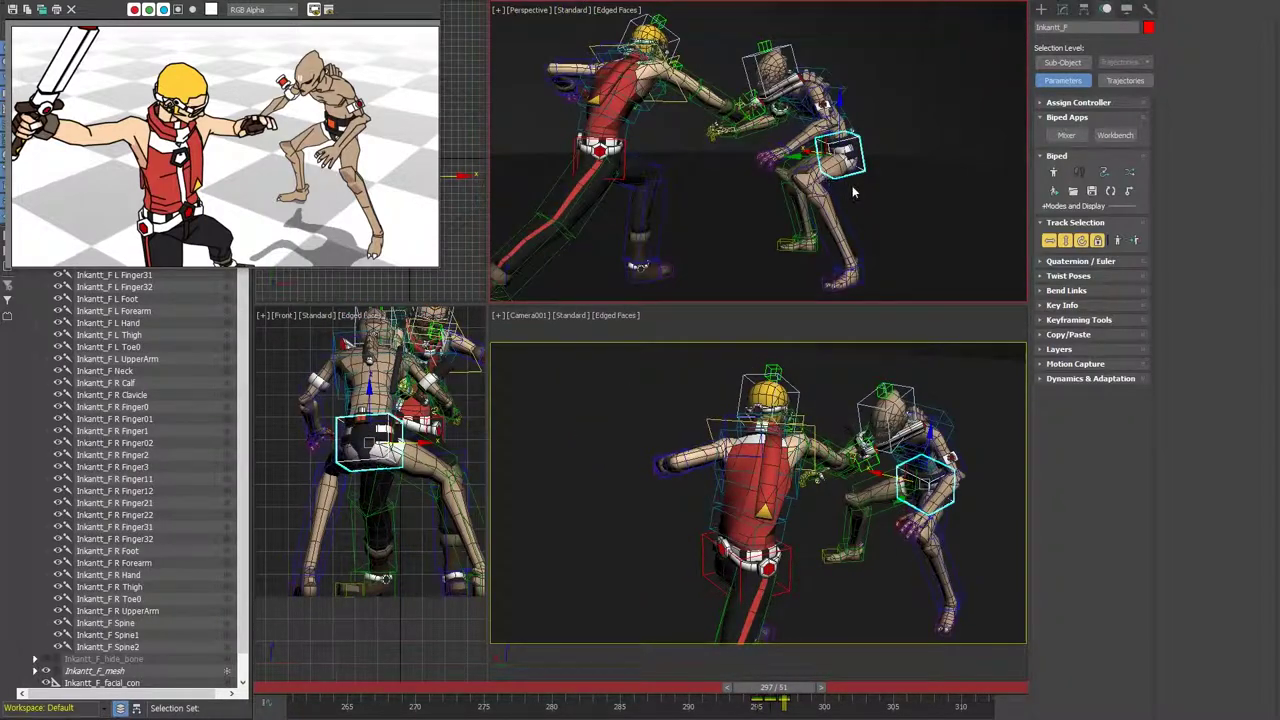
middle_click_drag(853, 192, 820, 170, "alt")
key("e")
left_click_drag(830, 185, 803, 150)
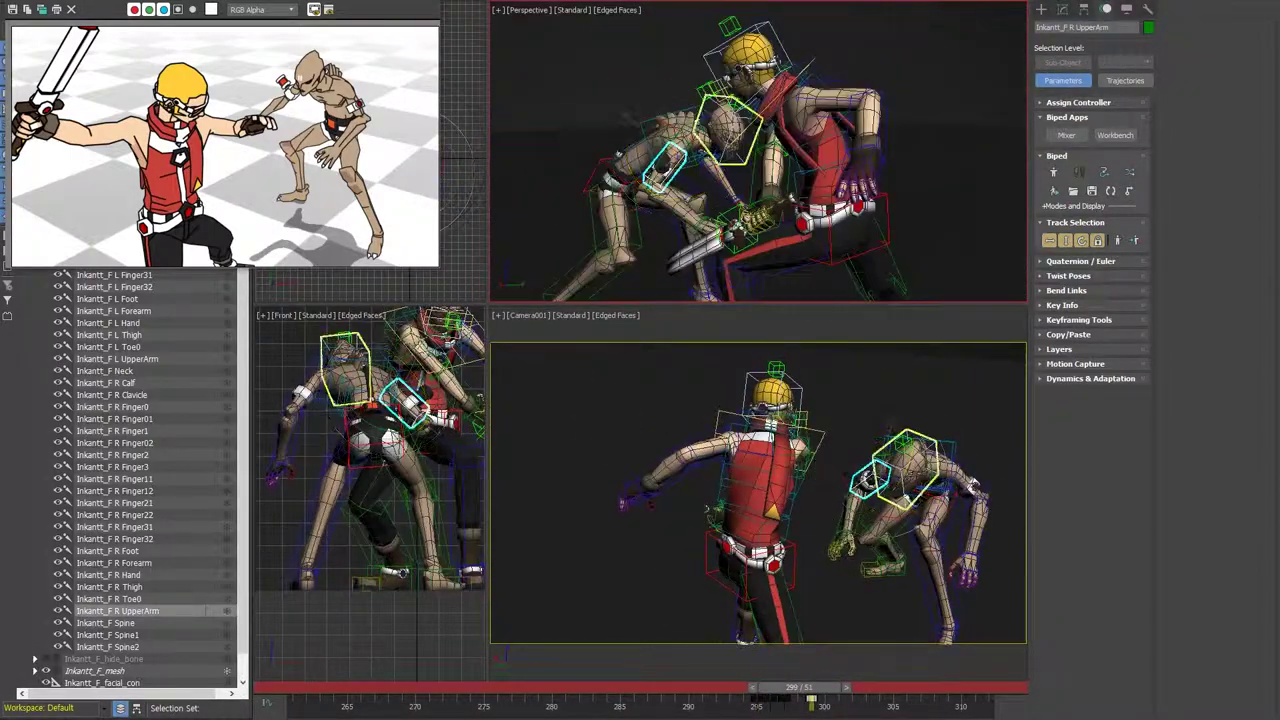
- Select the whole Inkantt_F biped and review the exchange around frames 298–300
left_click_drag(760, 697, 822, 697)
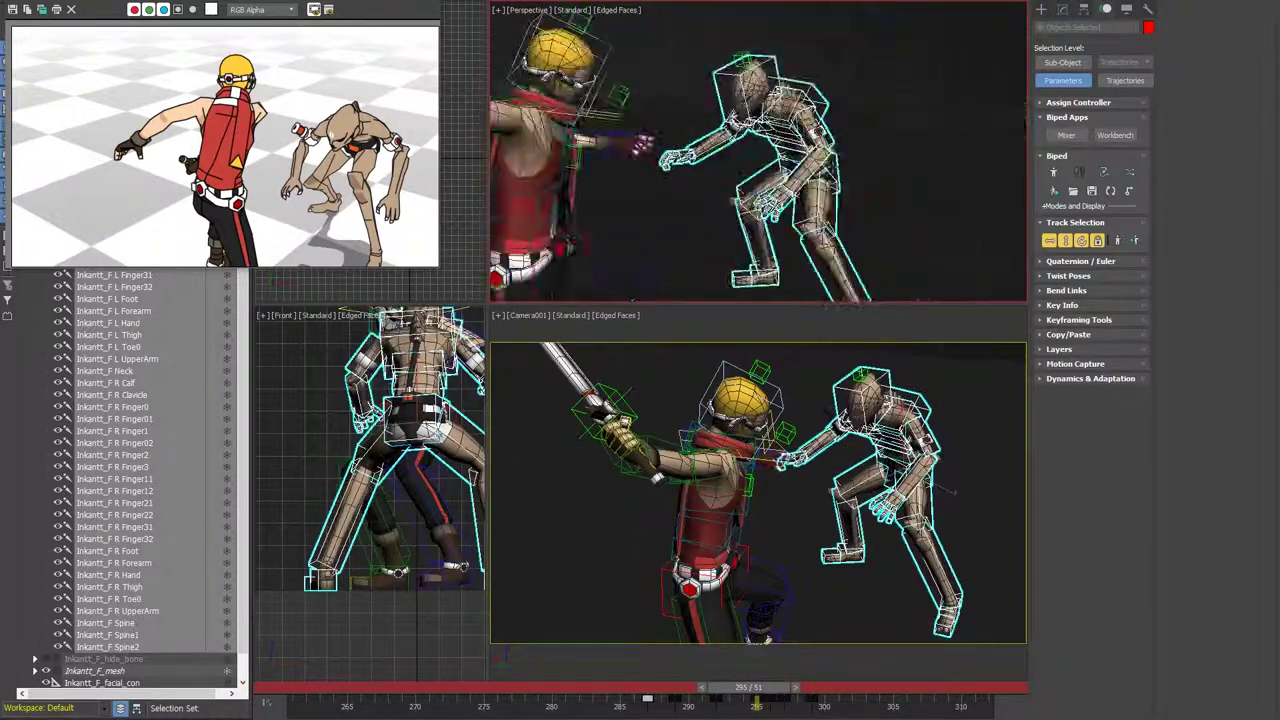
left_click_drag(708, 687, 708, 687)
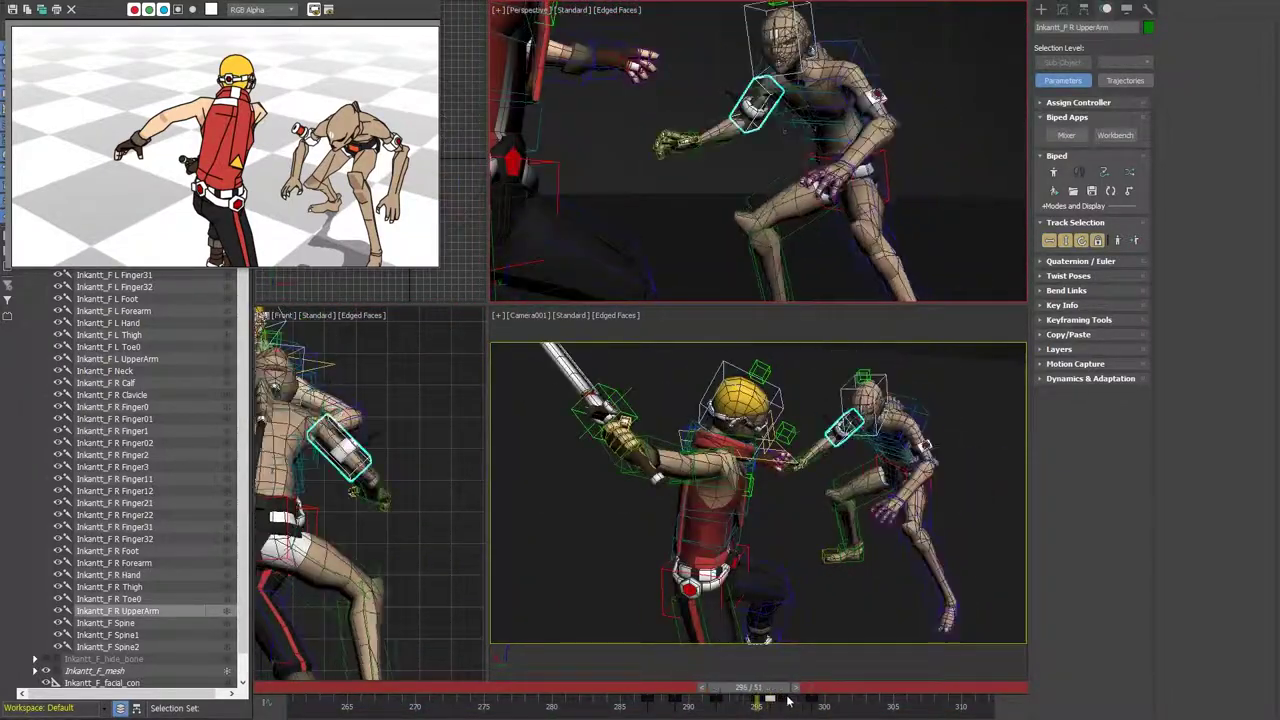
key("ctrl+a")
left_click_drag(786, 710, 840, 713)
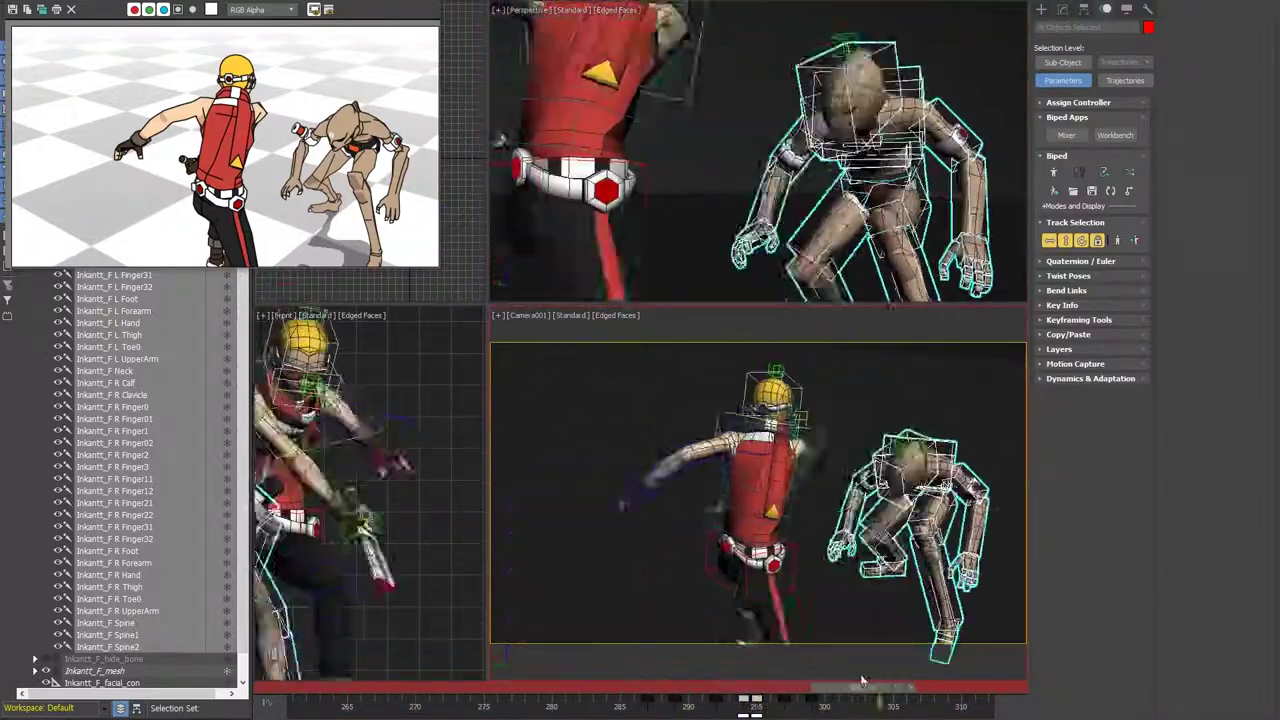
left_click(595, 578)
key("ctrl+a")
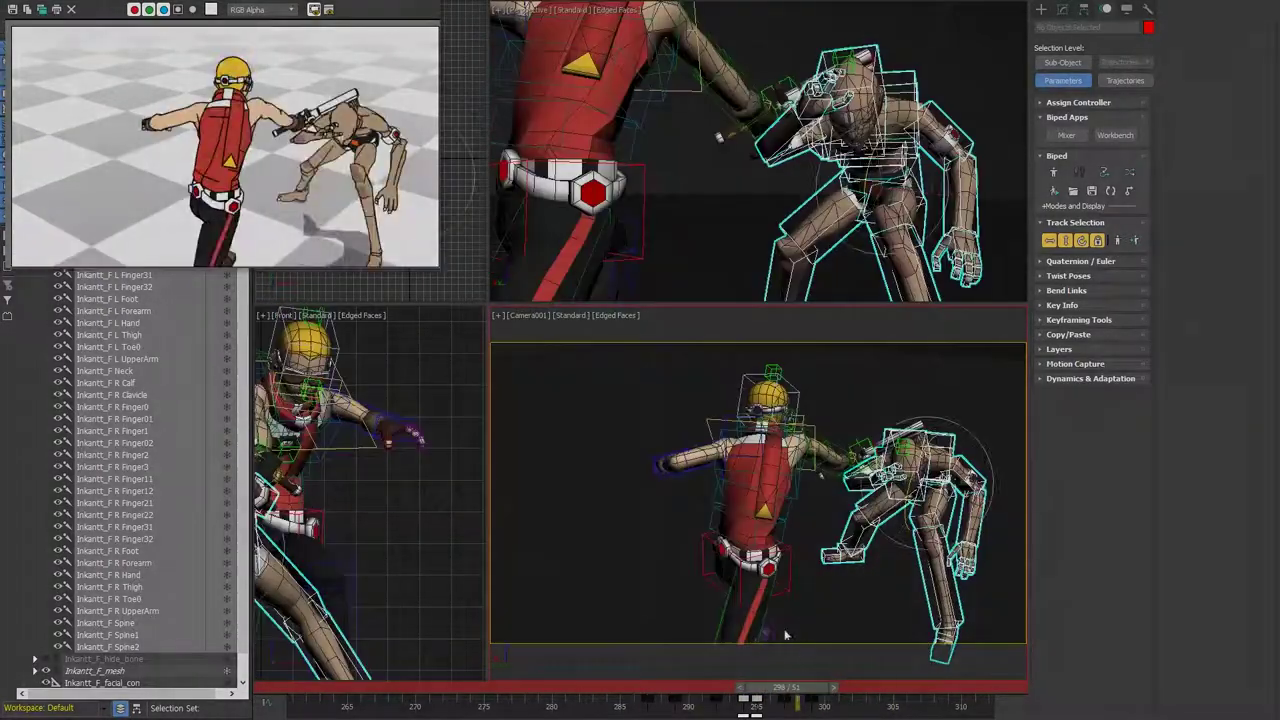
left_click_drag(800, 688, 836, 688)
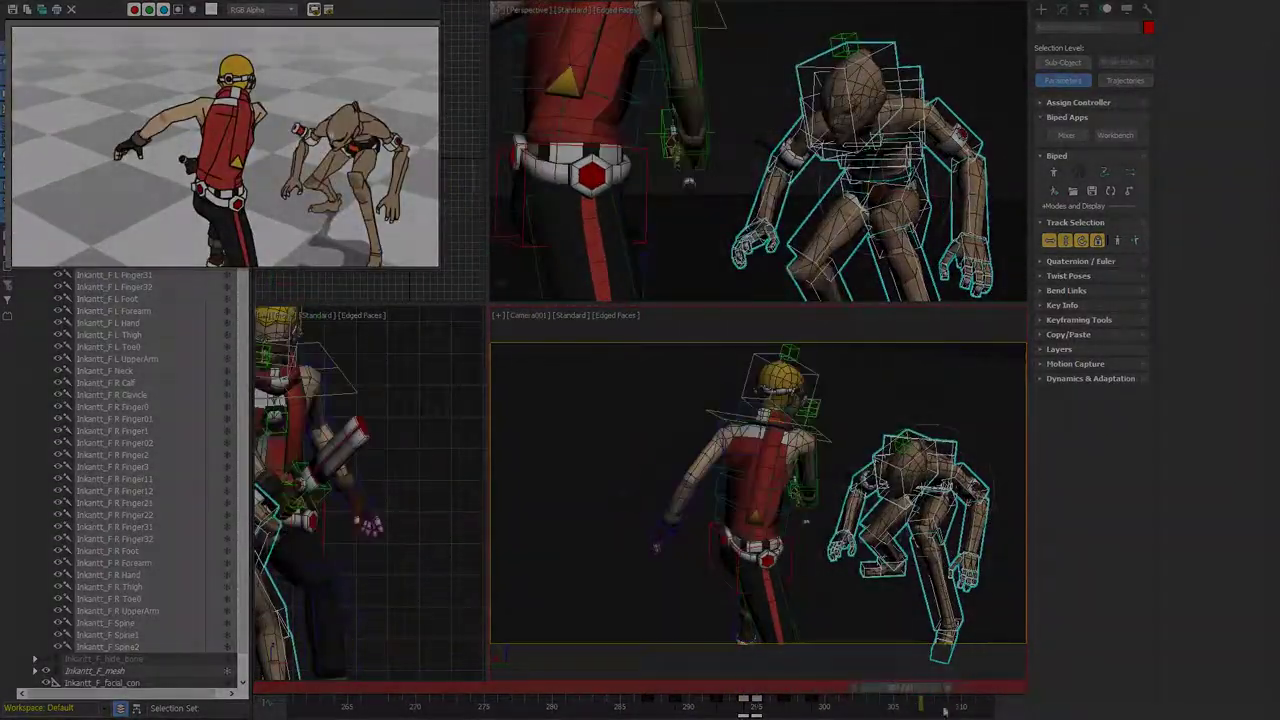